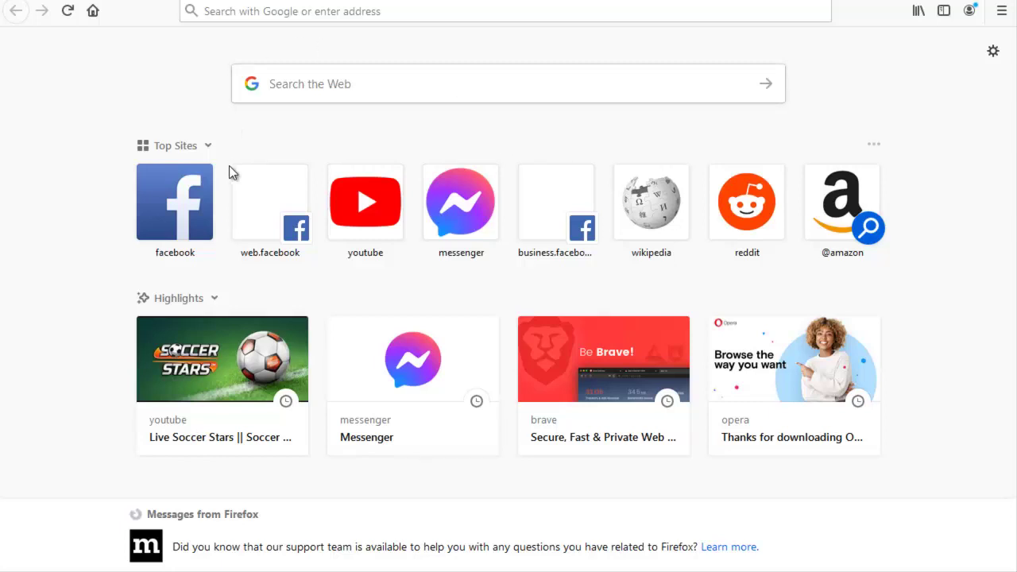
Step: Open Facebook in the browser, and in the phone's Facebook app log in to the first other saved account
click(189, 209)
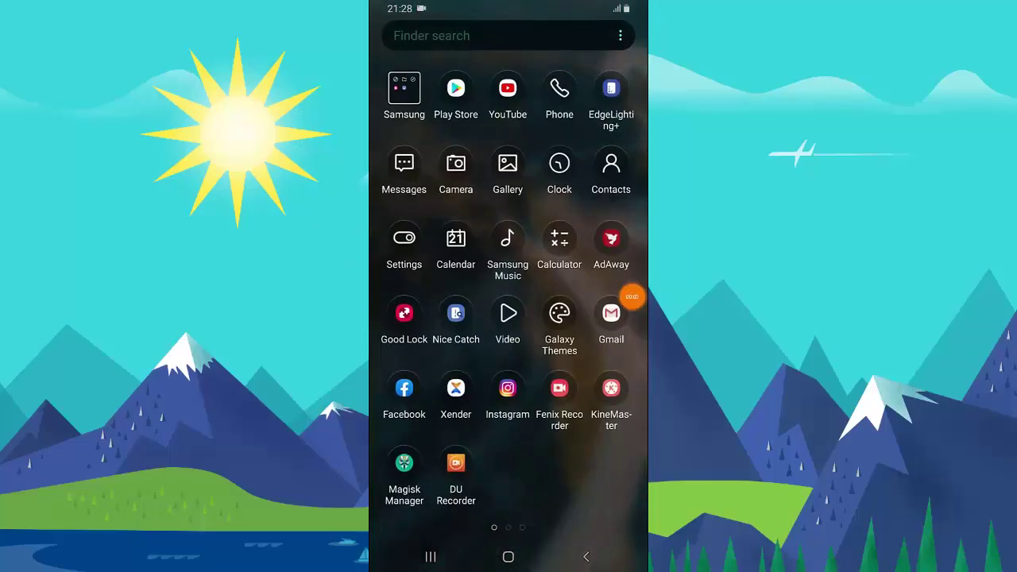
click(403, 388)
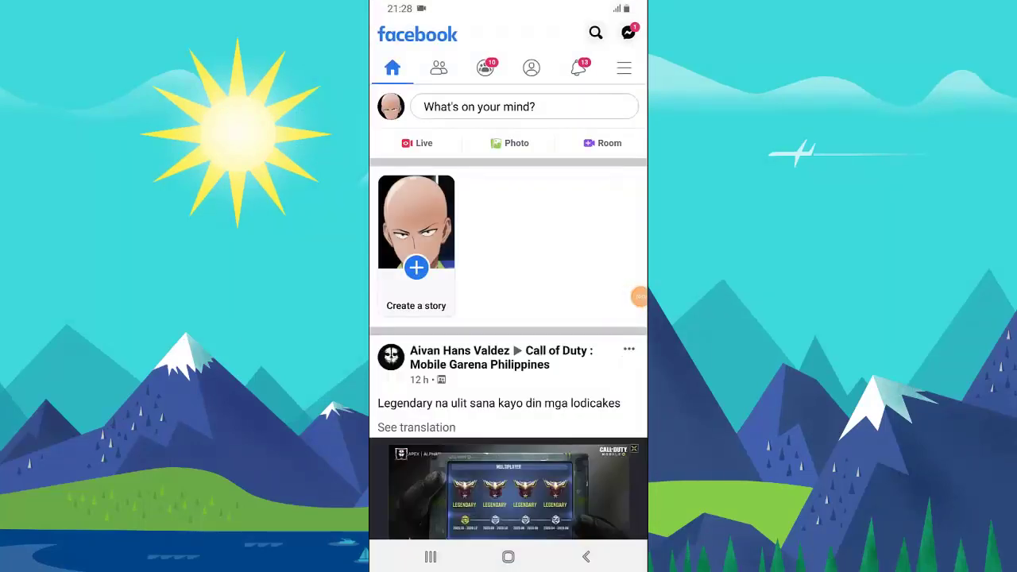
click(624, 67)
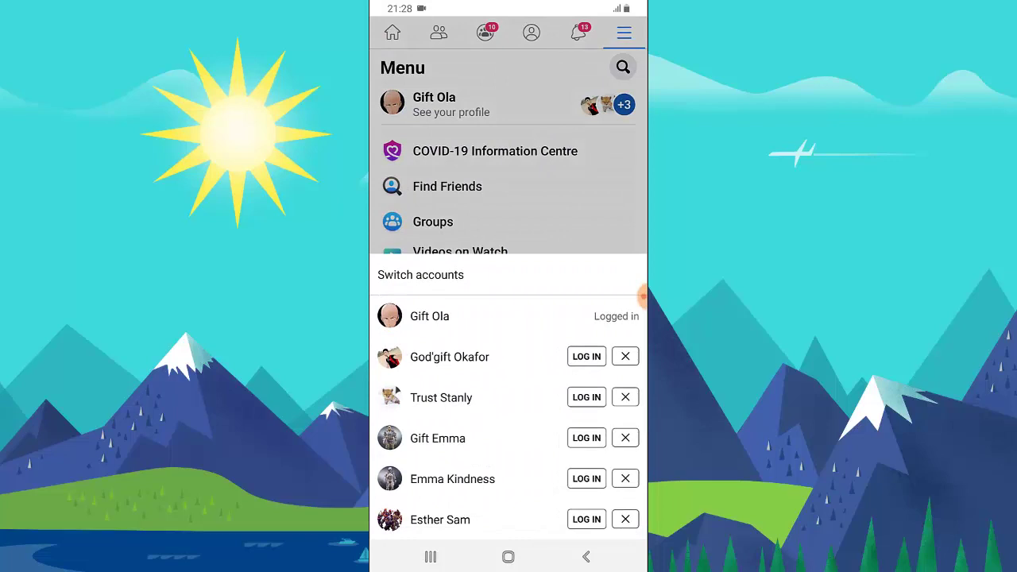
click(586, 356)
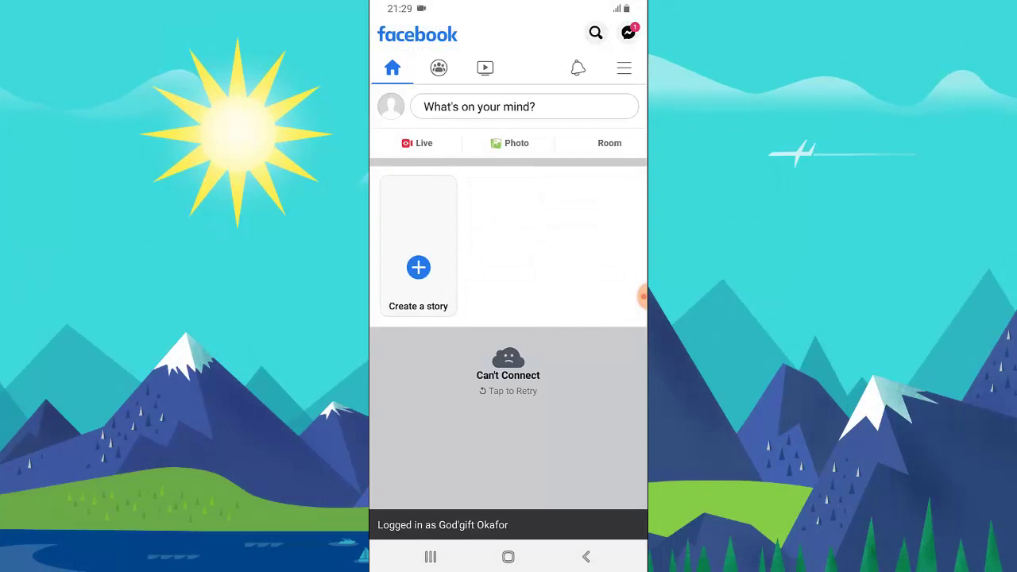
Step: Turn on mobile data on the phone and start a new Facebook post
drag(509, 4, 508, 47)
click(531, 73)
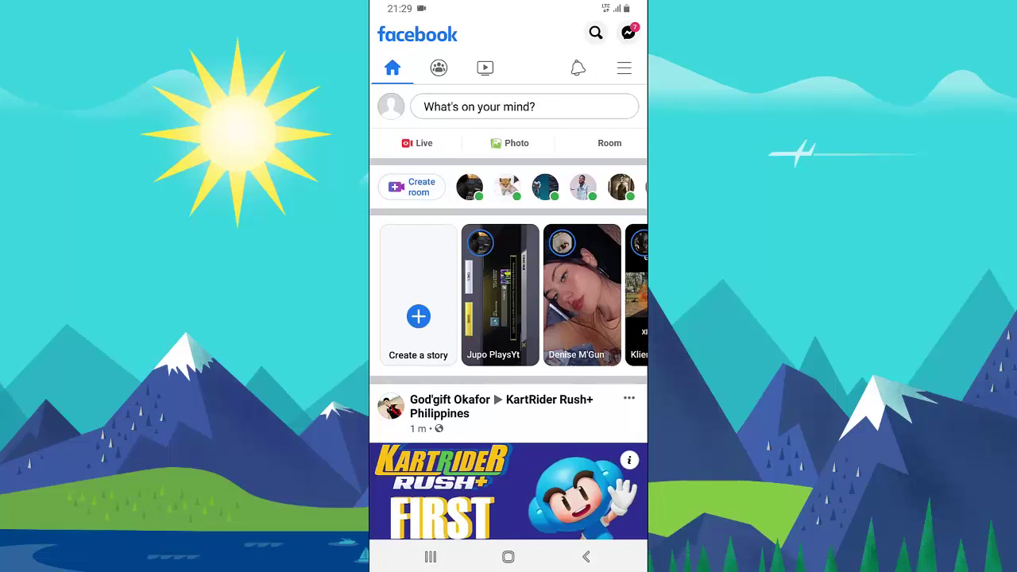
click(479, 106)
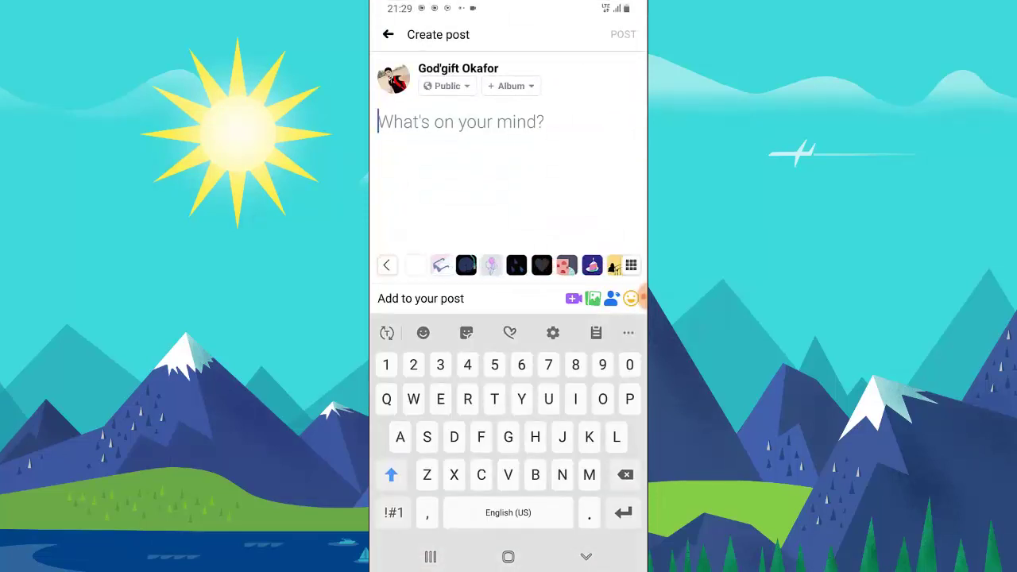
text(Hello)
key(BackSpace)
key(BackSpace)
key(BackSpace)
key(BackSpace)
key(BackSpace)
key(BackSpace)
Step: Write "Wednesday bro how is you" as the text of the post
text(We)
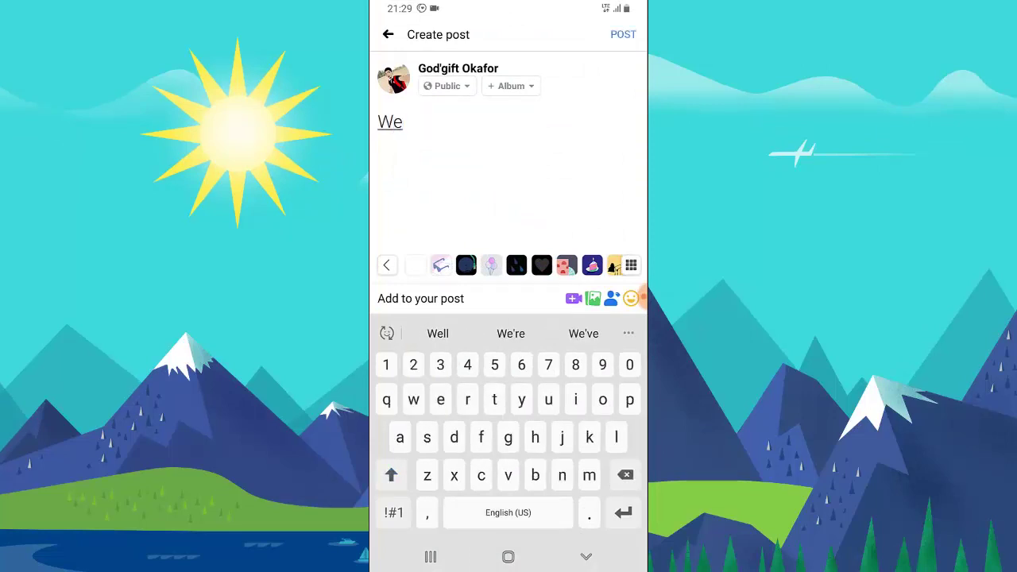
text(dnes)
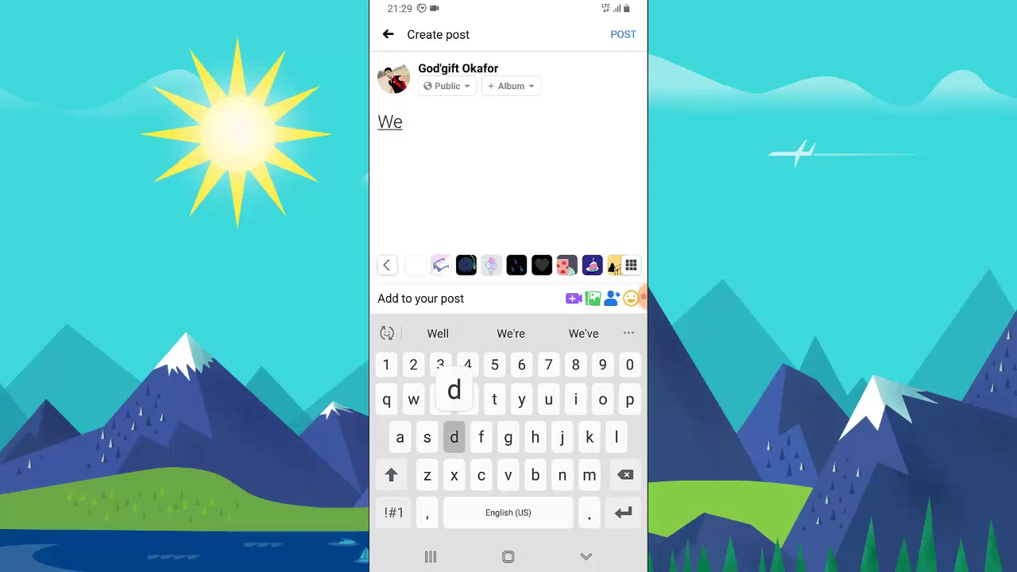
click(437, 333)
key(space)
key(BackSpace)
text(bro ho)
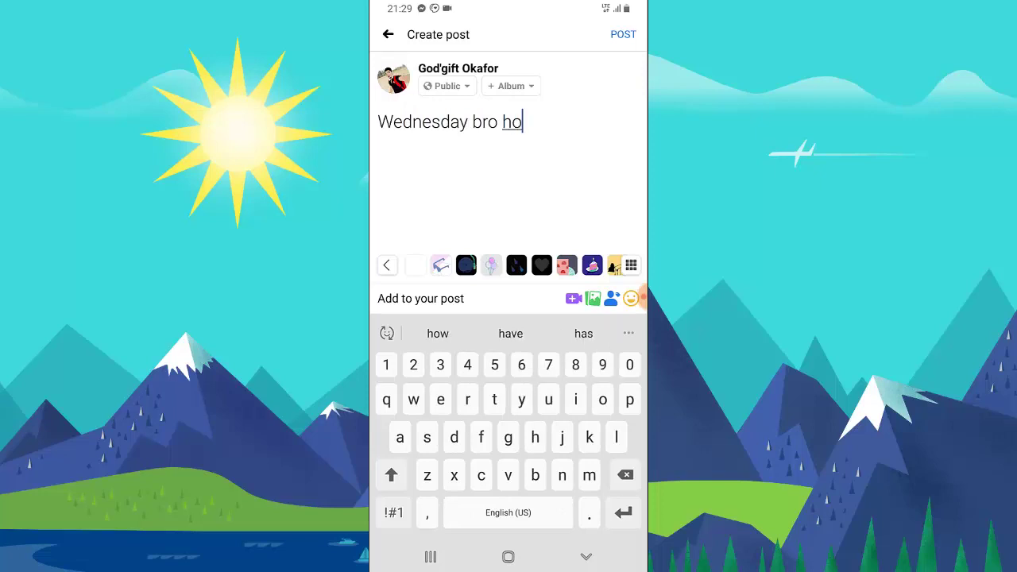
text(w is you)
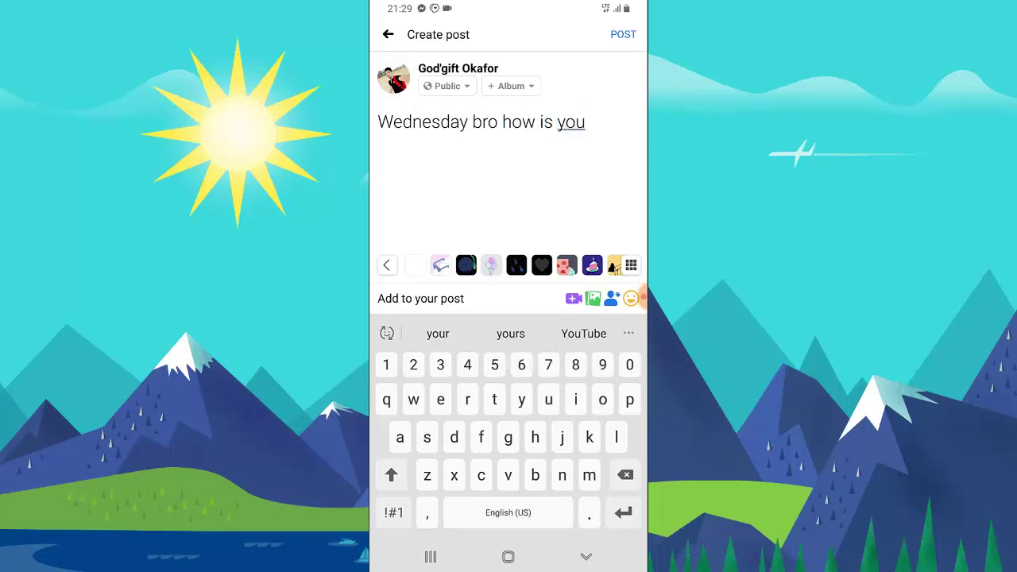
text( @)
click(394, 512)
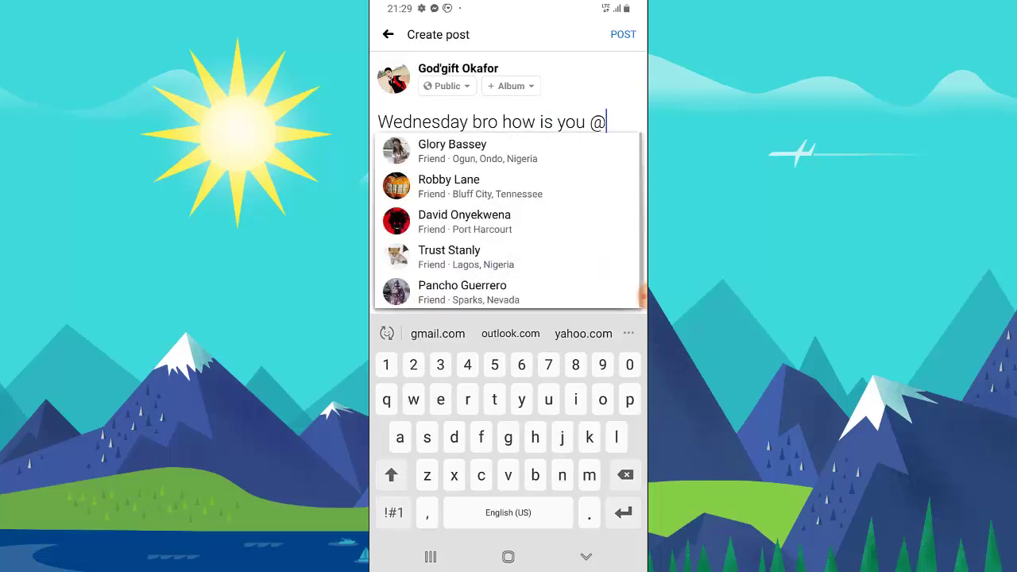
text(tru)
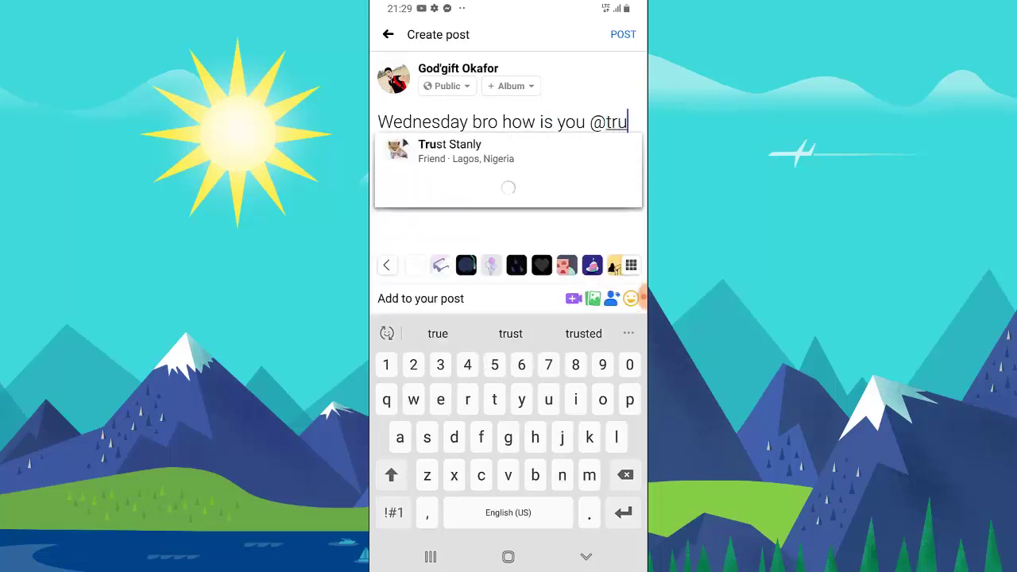
click(450, 151)
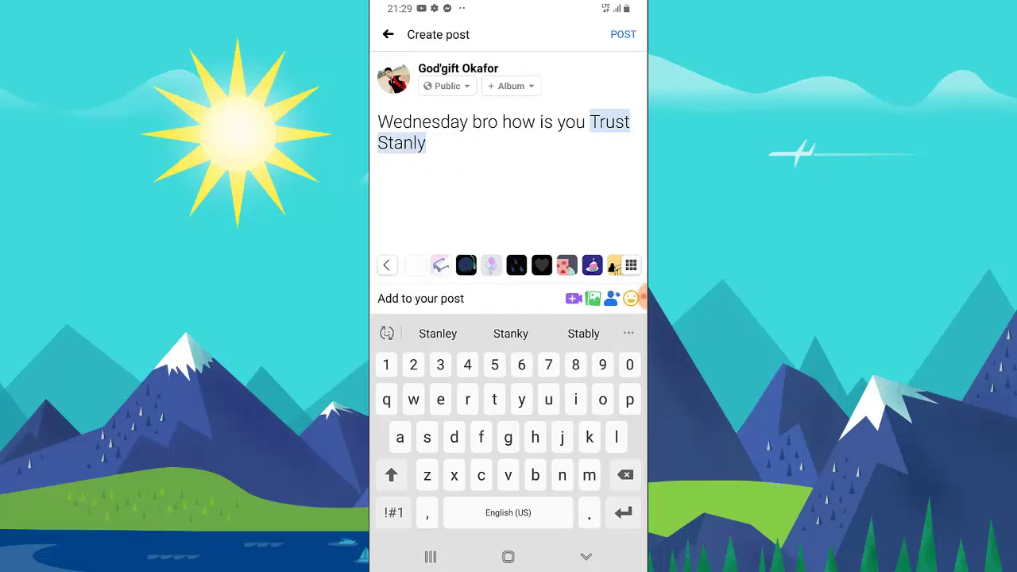
click(623, 34)
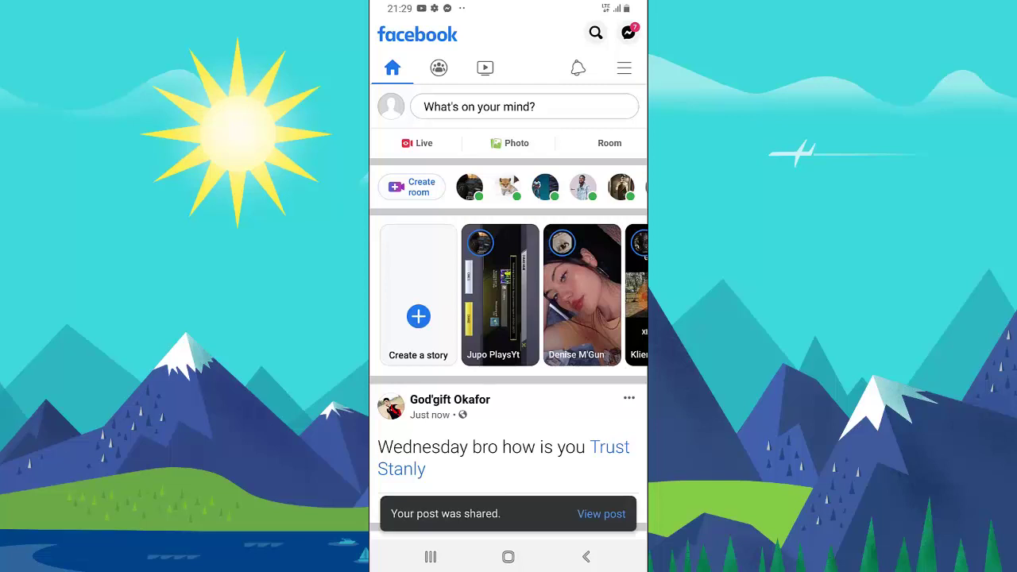
drag(509, 8, 508, 413)
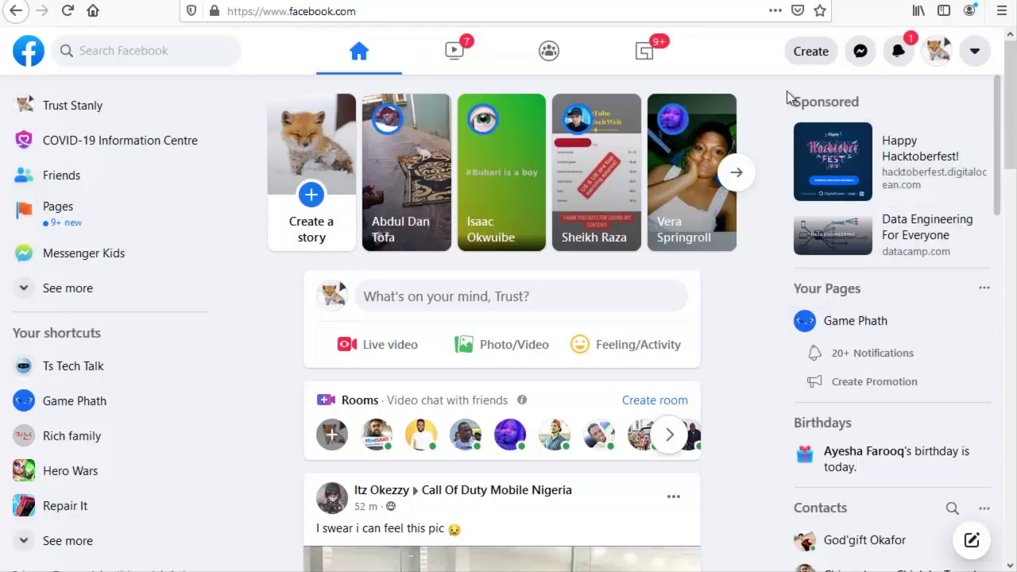
Step: In Firefox, open the notification about being tagged in a post and add that post to the timeline
click(898, 51)
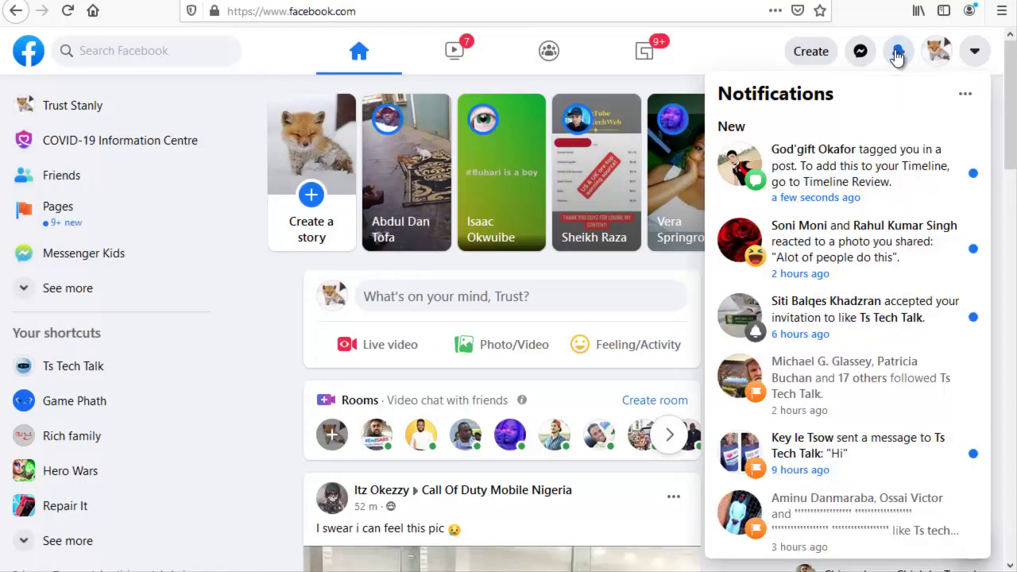
click(841, 175)
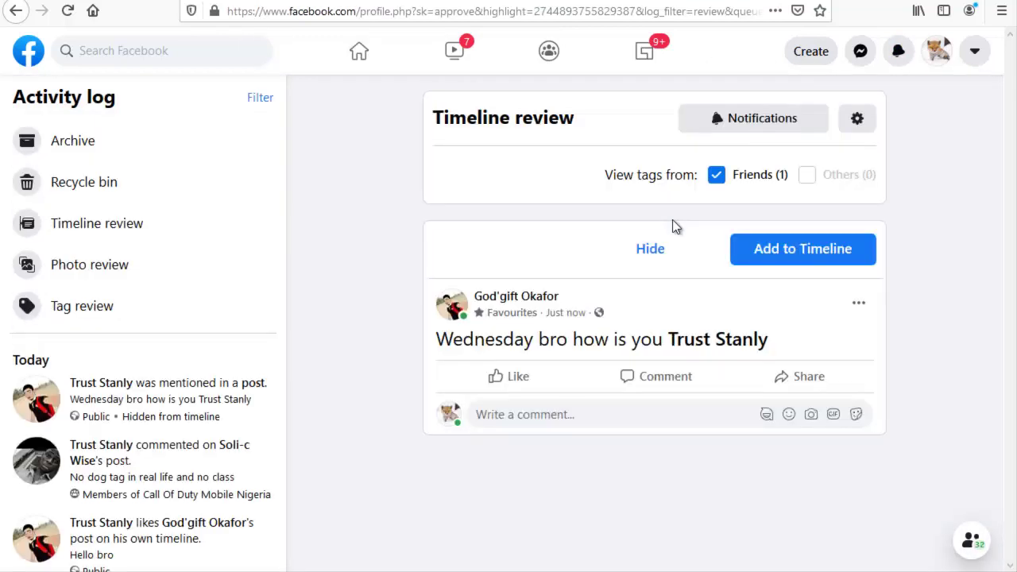
click(818, 265)
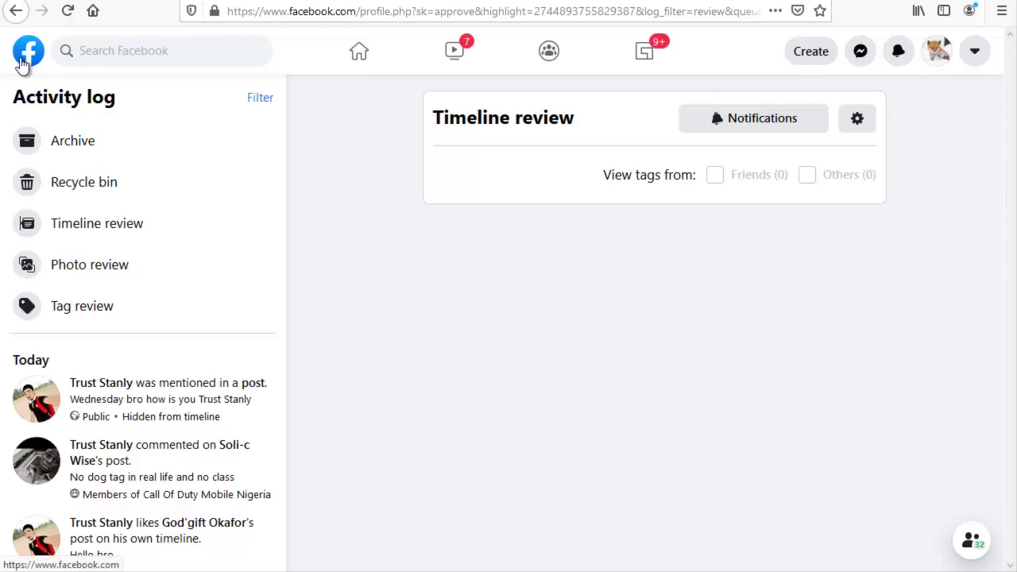
Step: Open the account's own profile and check its timeline for the tagged post
click(22, 64)
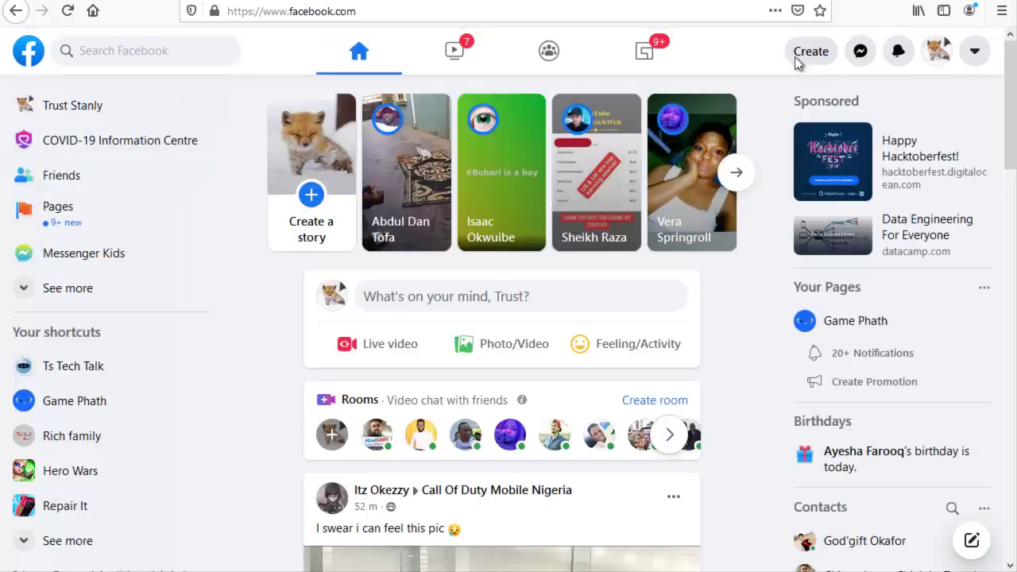
click(57, 108)
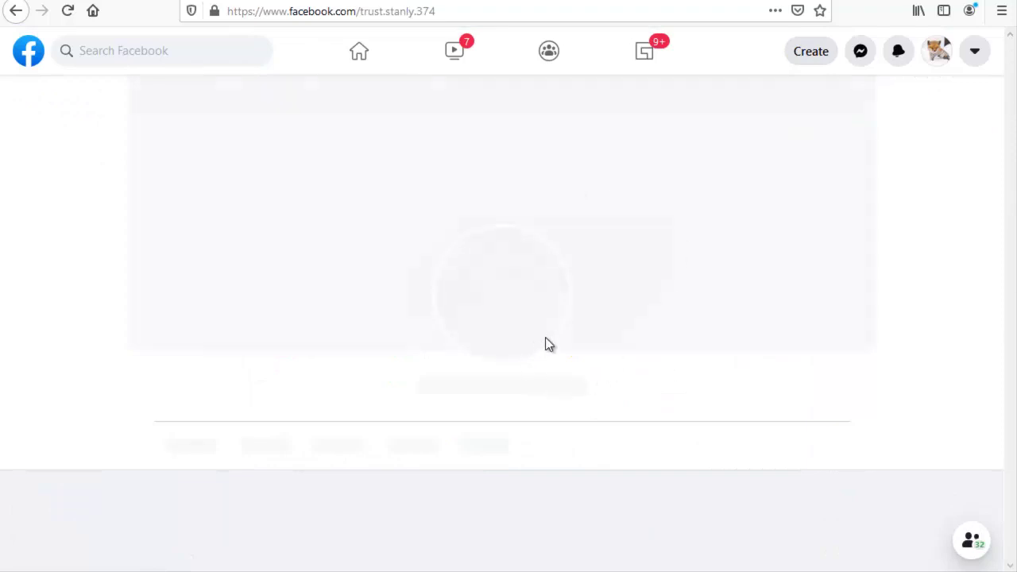
scroll(708, 332, down, 3)
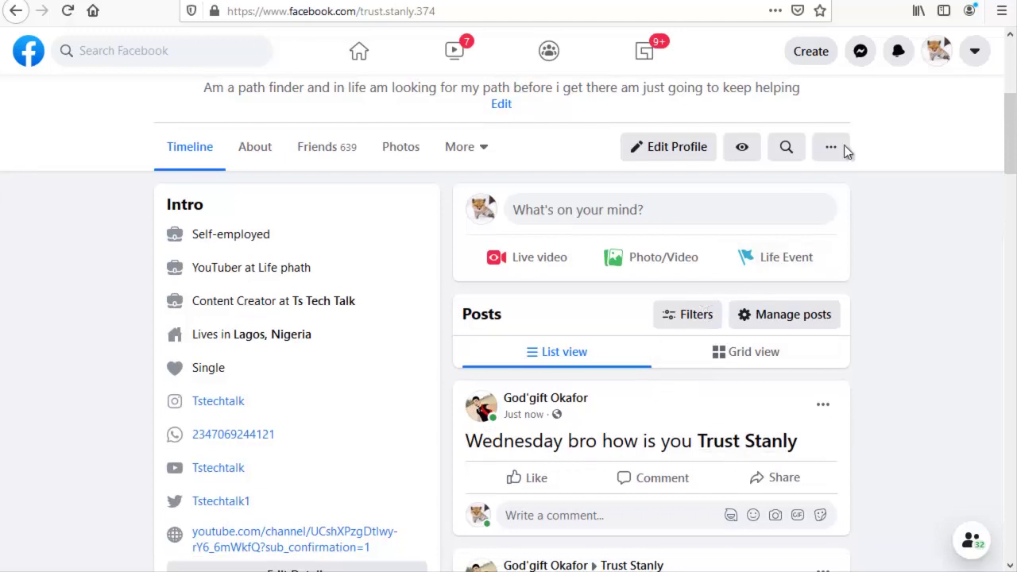
Step: View the profile as the public to check which timeline posts are visible, and exit View As mode
click(741, 147)
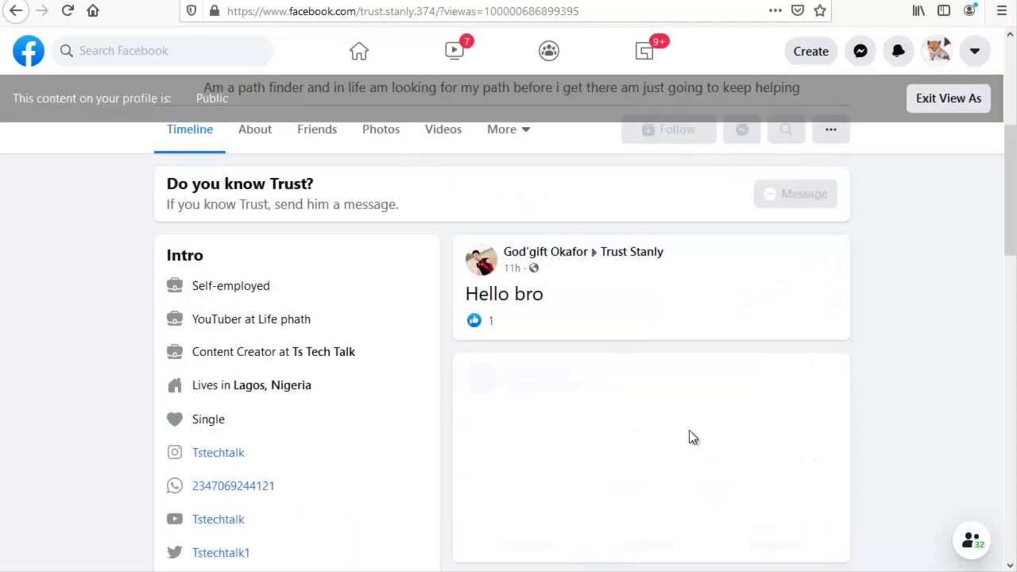
scroll(682, 420, down, 3)
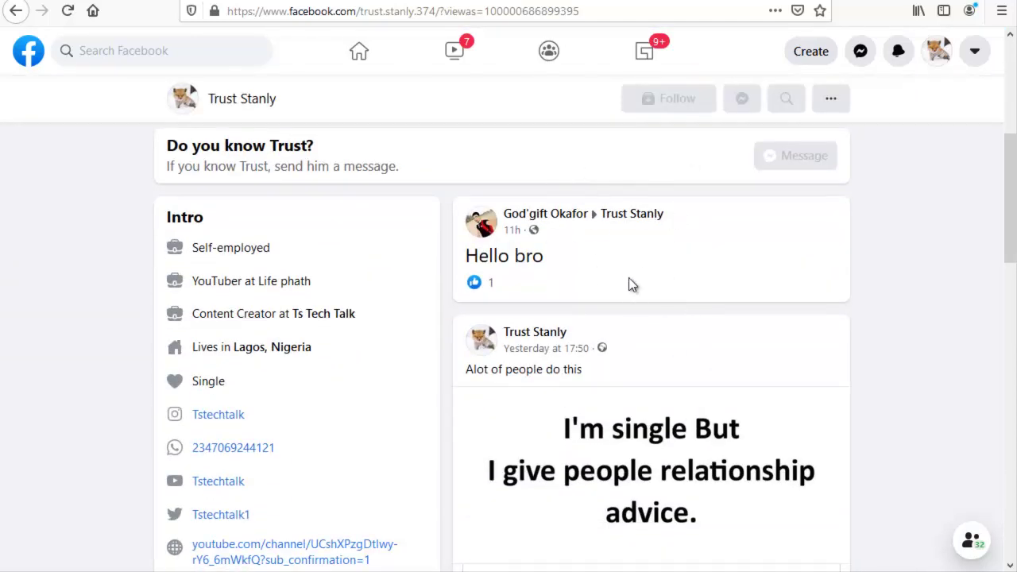
scroll(636, 292, up, 3)
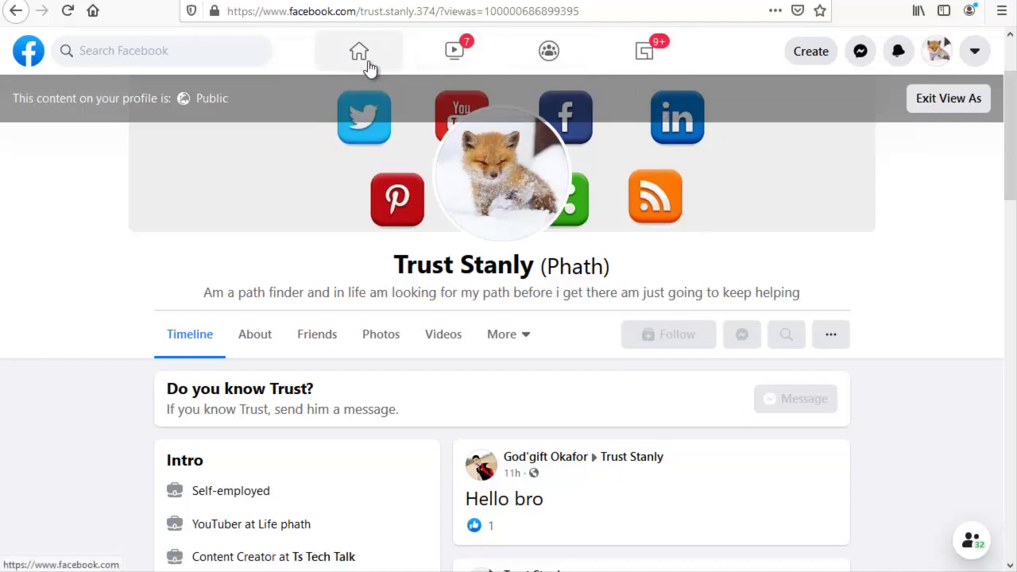
click(960, 97)
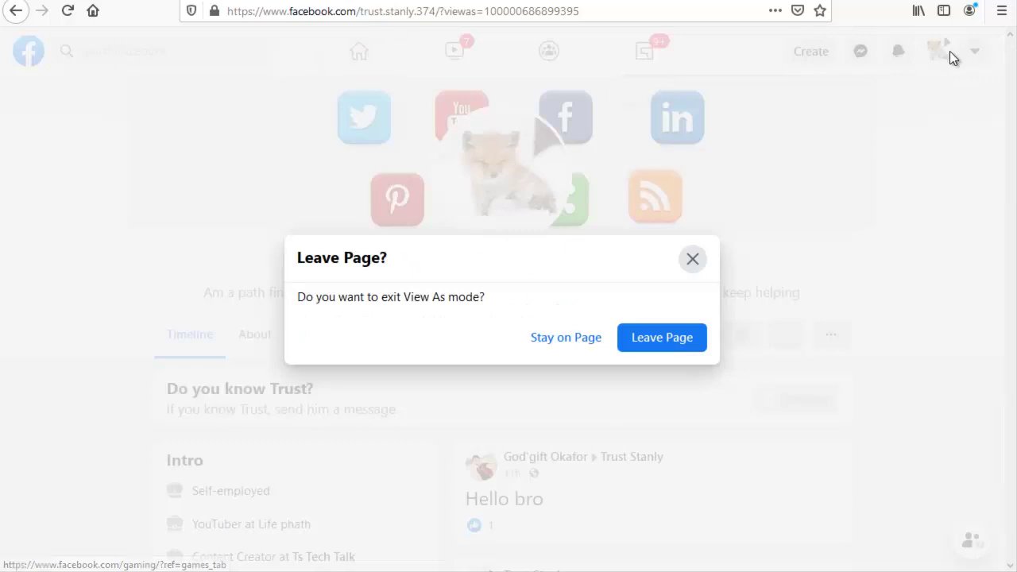
click(665, 343)
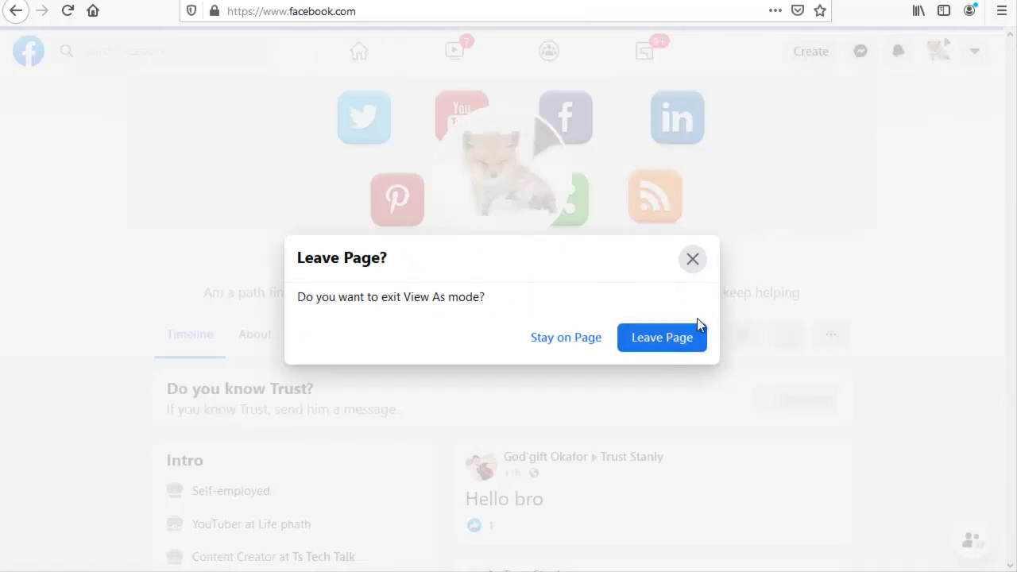
click(674, 340)
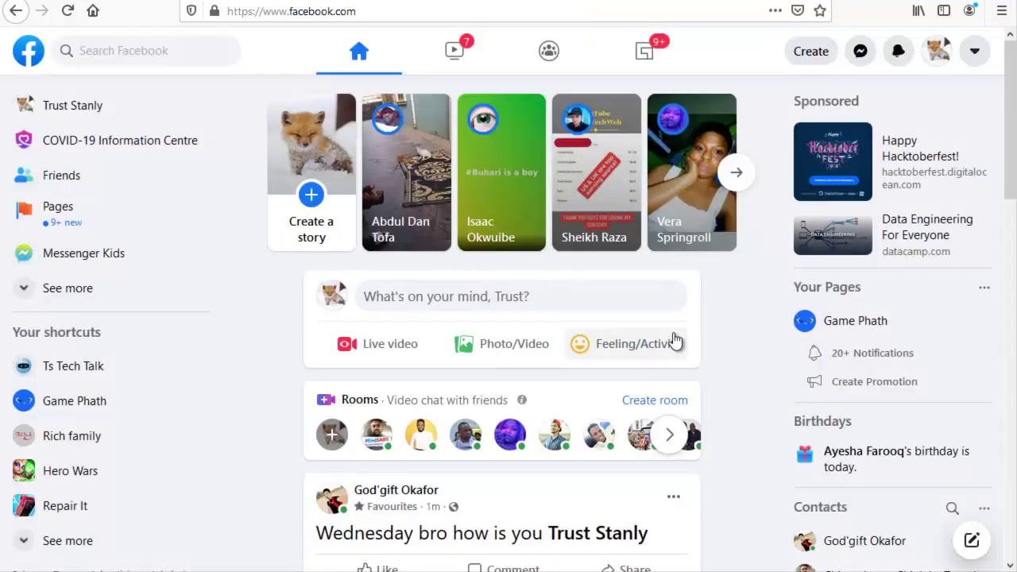
Step: Open the account's Timeline and Tagging settings and look over the Tagging and Review sections
click(974, 51)
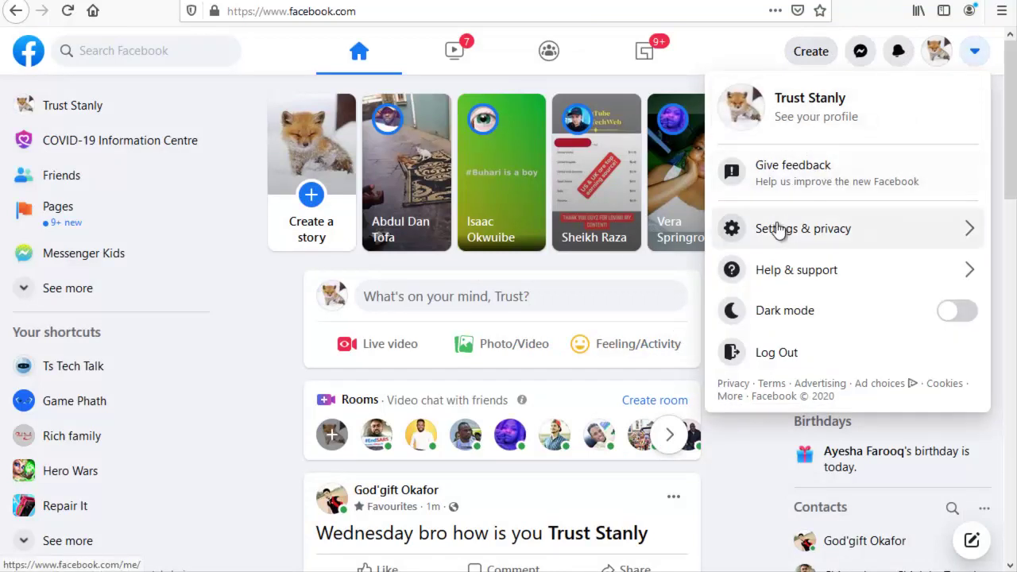
click(780, 230)
click(738, 151)
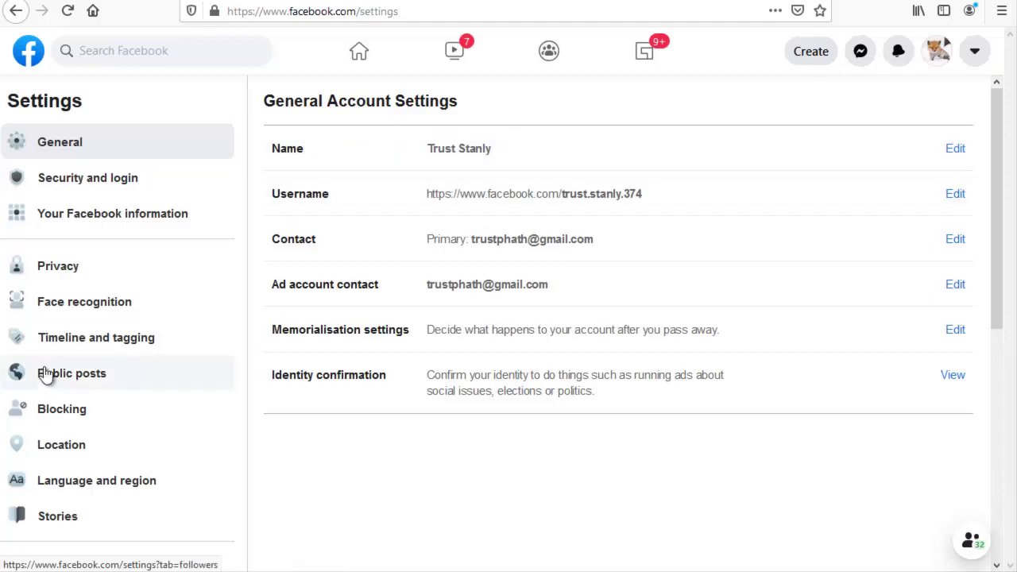
click(50, 341)
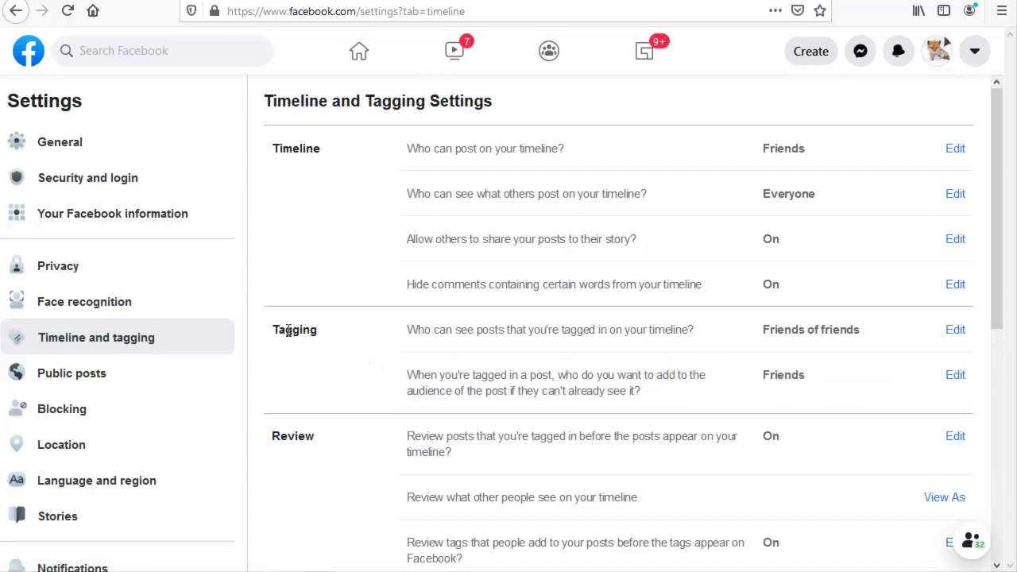
drag(279, 339, 324, 480)
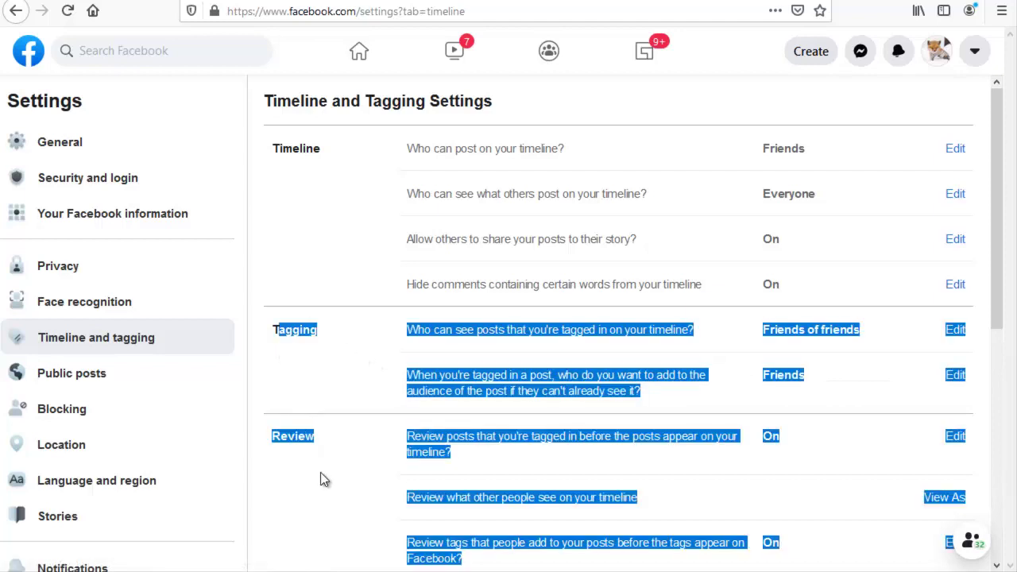
click(319, 477)
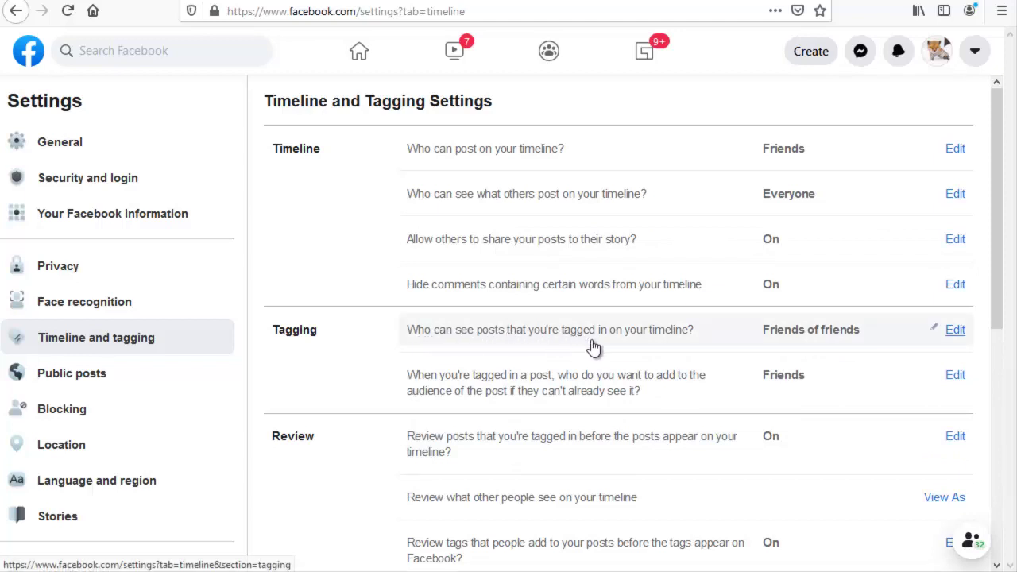
Step: Set "Who can see posts that you're tagged in on your timeline?" to Everyone
click(965, 336)
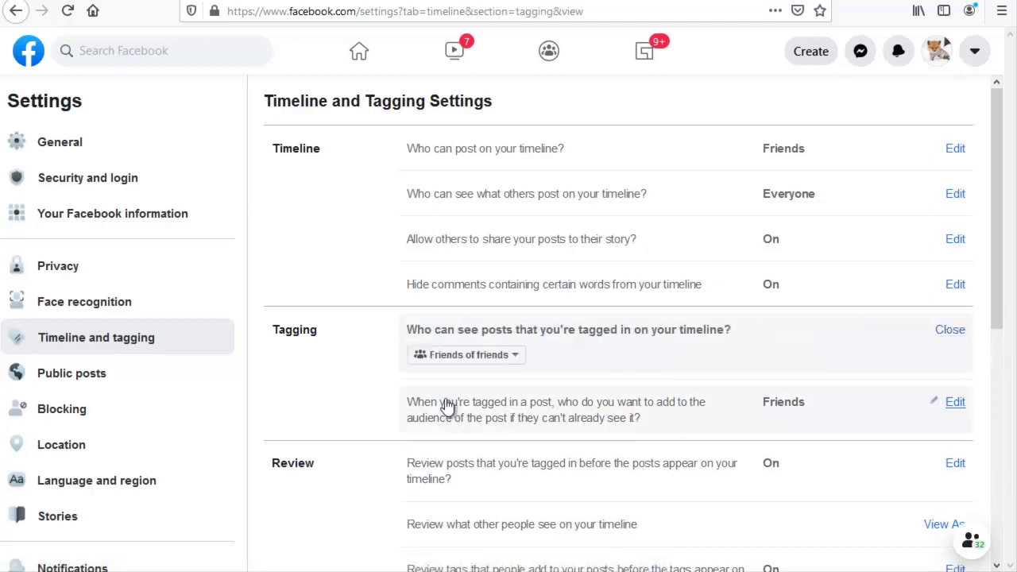
click(433, 356)
click(487, 379)
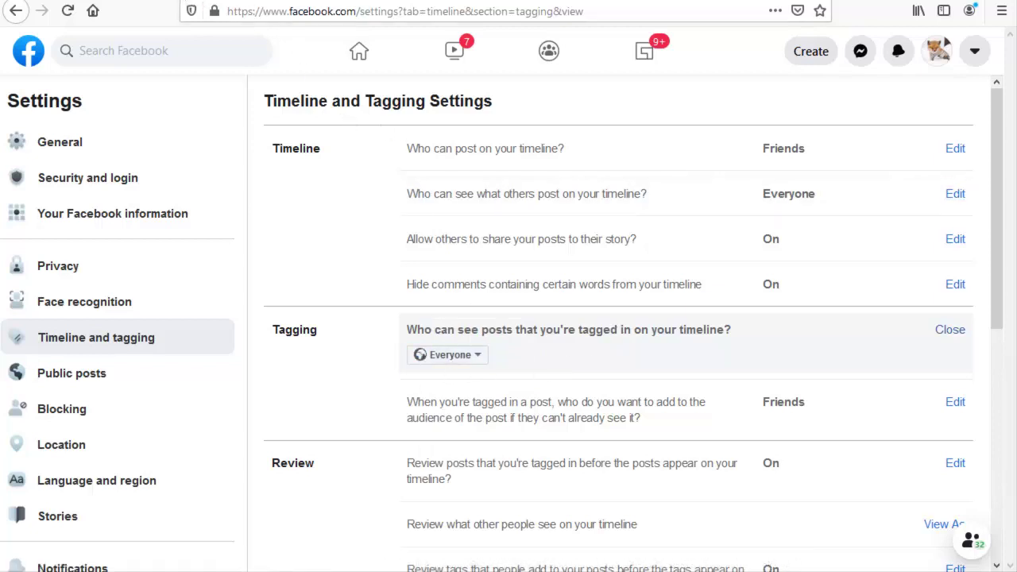
Step: Leave the settings for the home feed and open the account's own profile
click(93, 10)
click(175, 199)
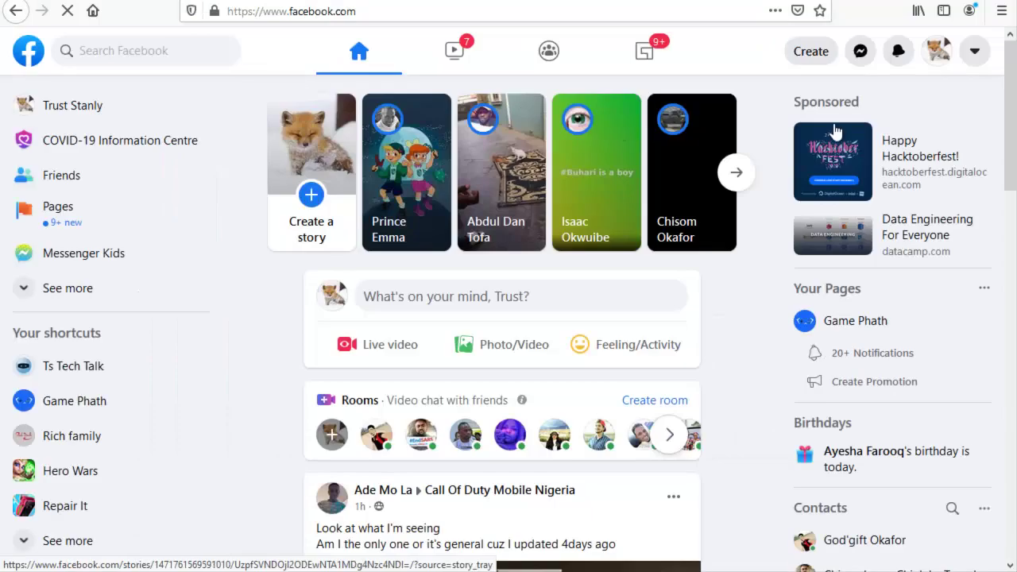
click(94, 107)
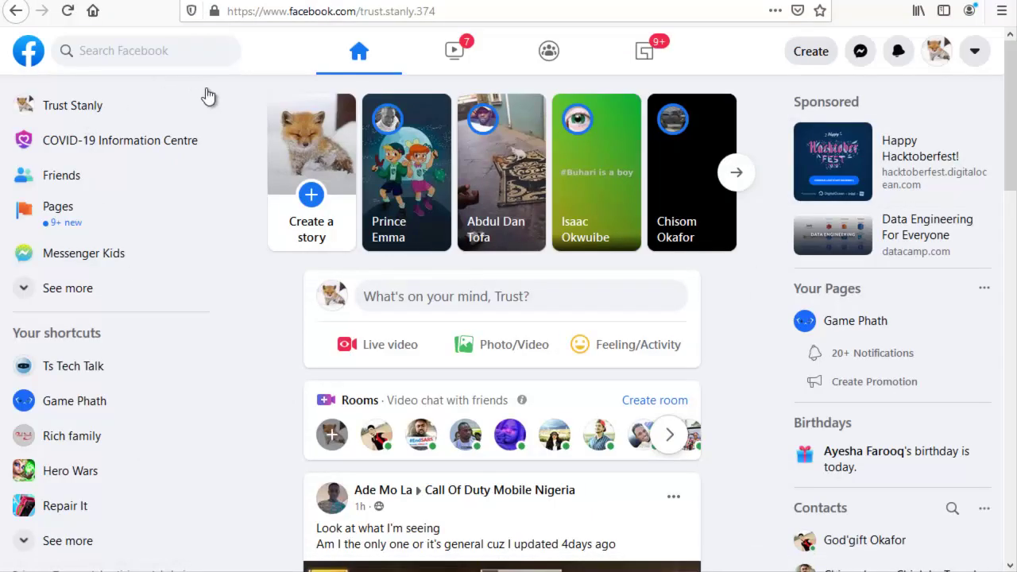
click(91, 113)
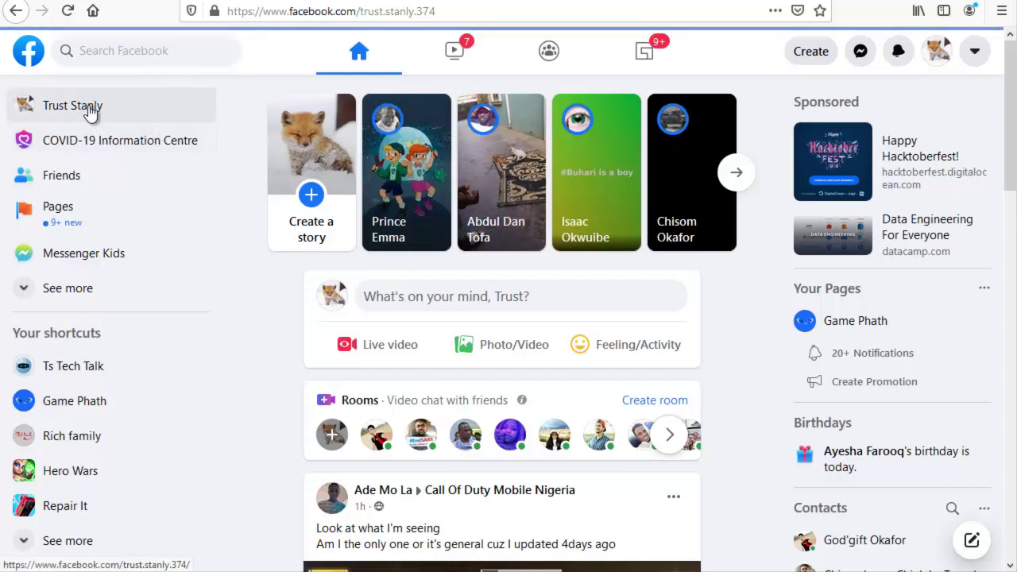
click(91, 111)
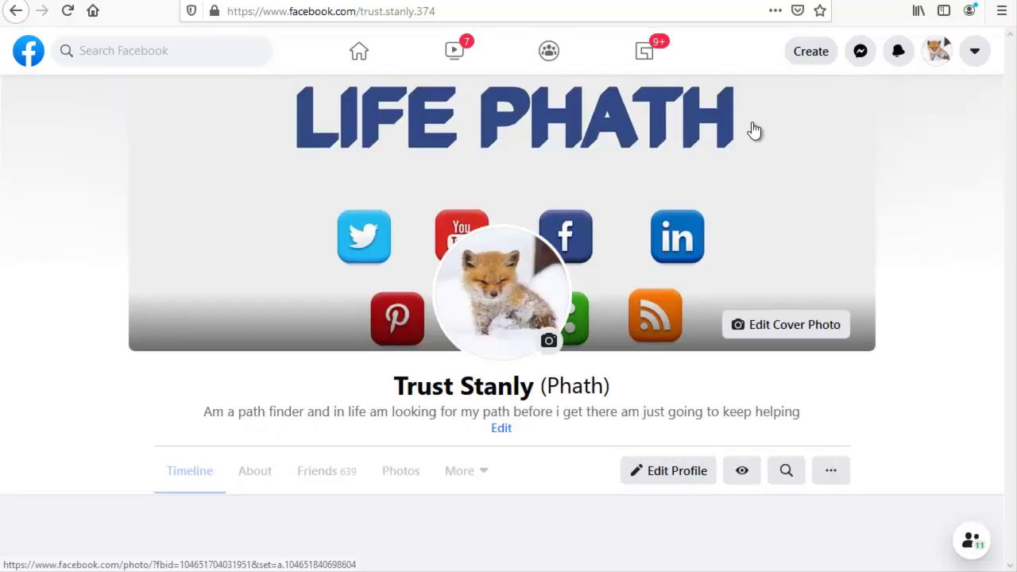
Step: View the profile as the public and check the timeline for the post that tags the account
click(743, 472)
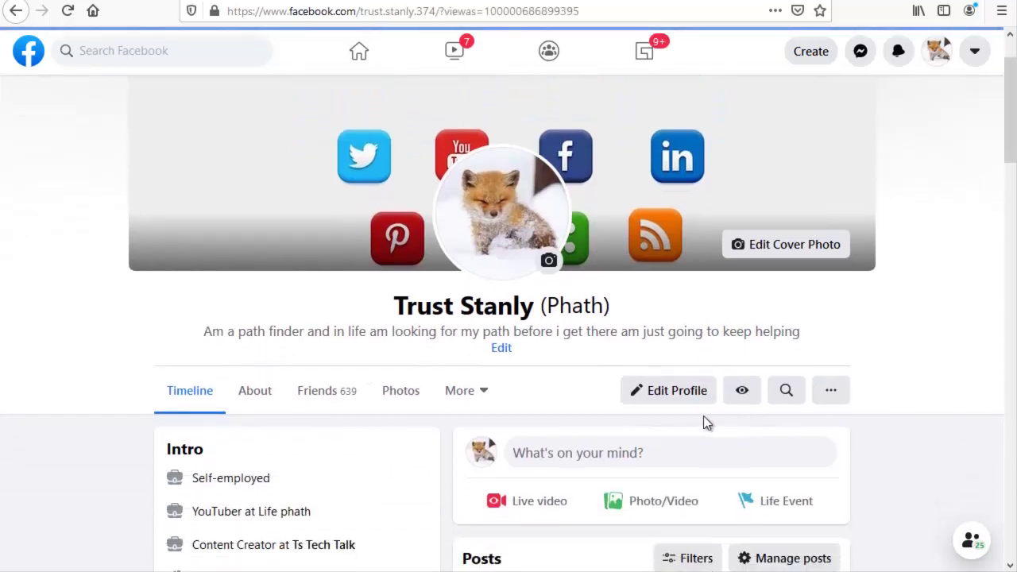
scroll(767, 286, down, 2)
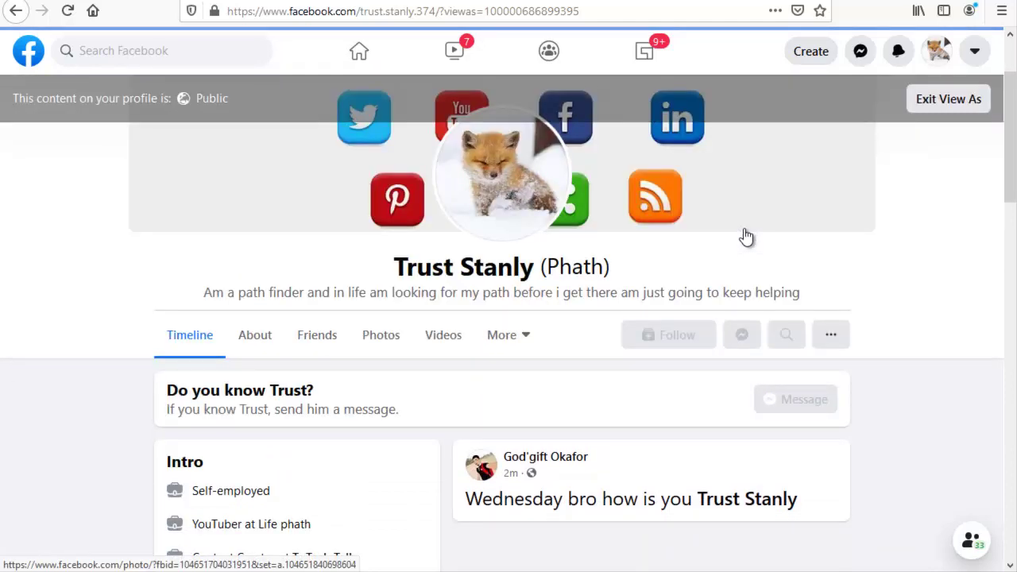
scroll(529, 379, down, 3)
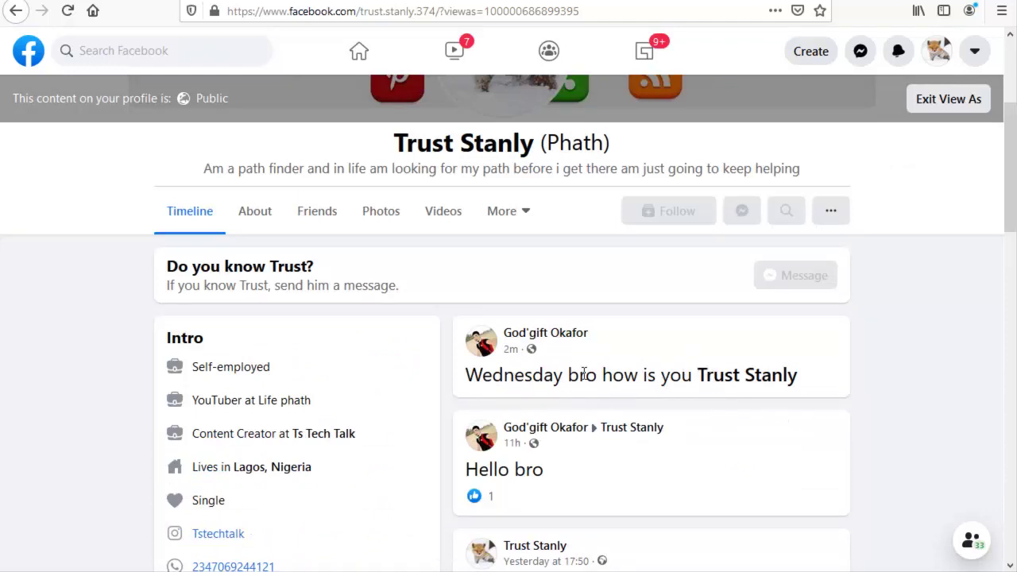
mouse_move(738, 383)
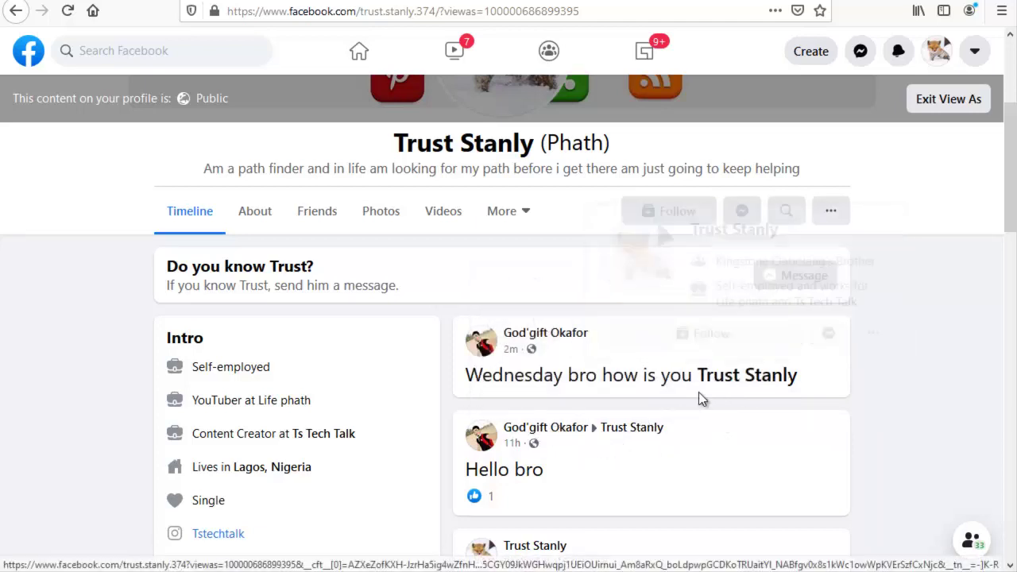
Step: Return to Timeline and Tagging settings and choose Friends as the audience added to posts the account is tagged in
key(alt+Left)
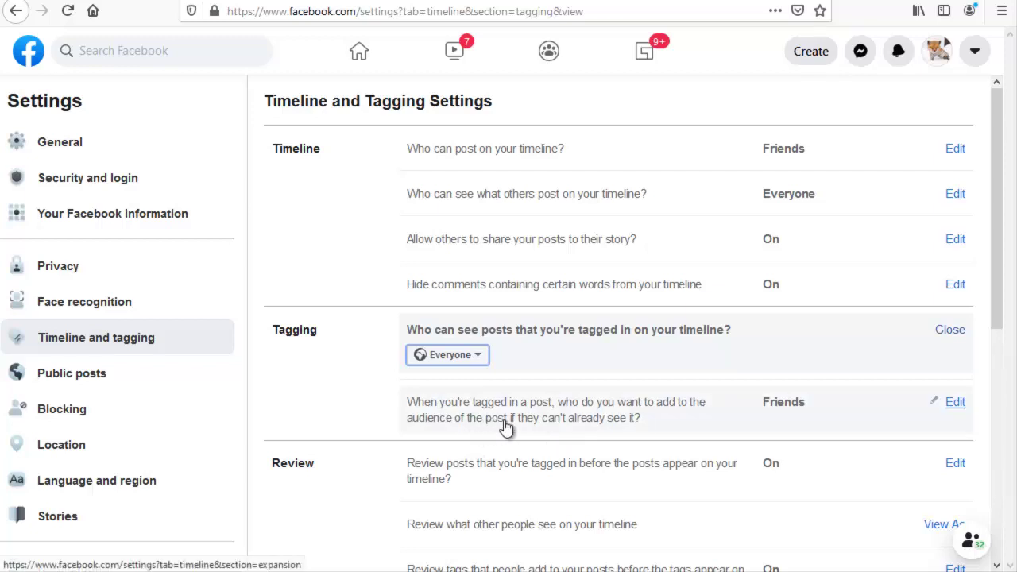
click(956, 403)
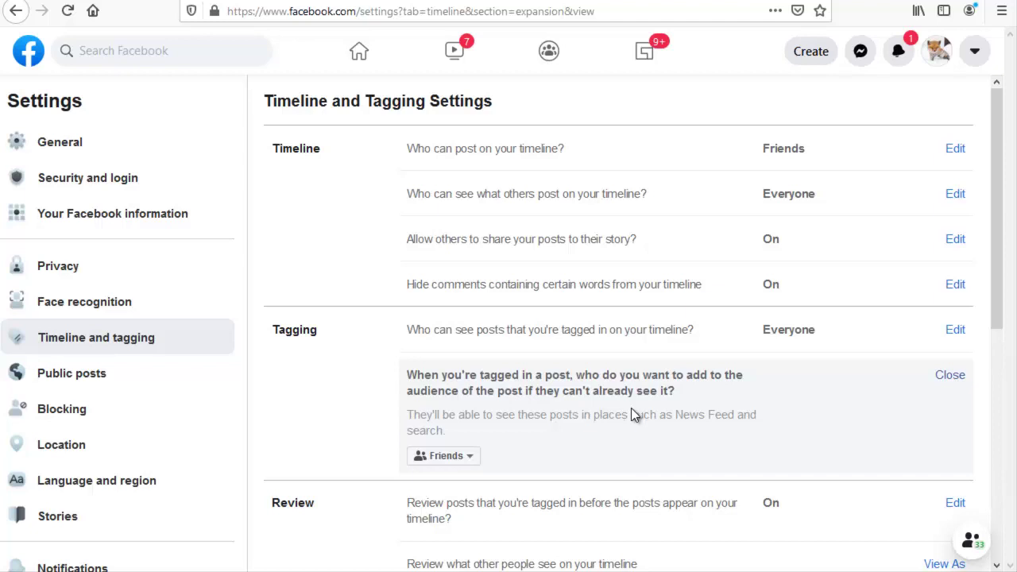
click(469, 456)
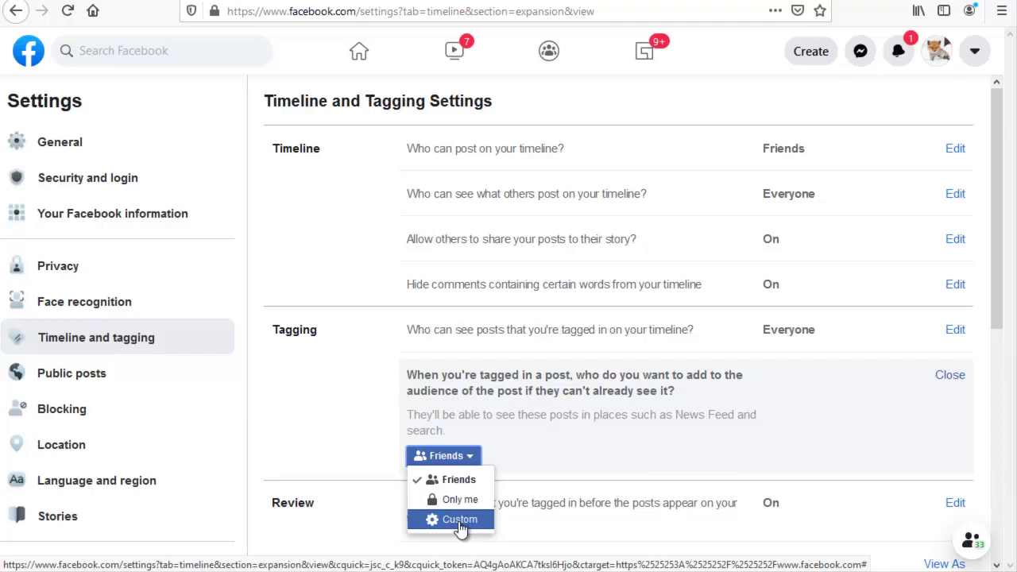
click(461, 480)
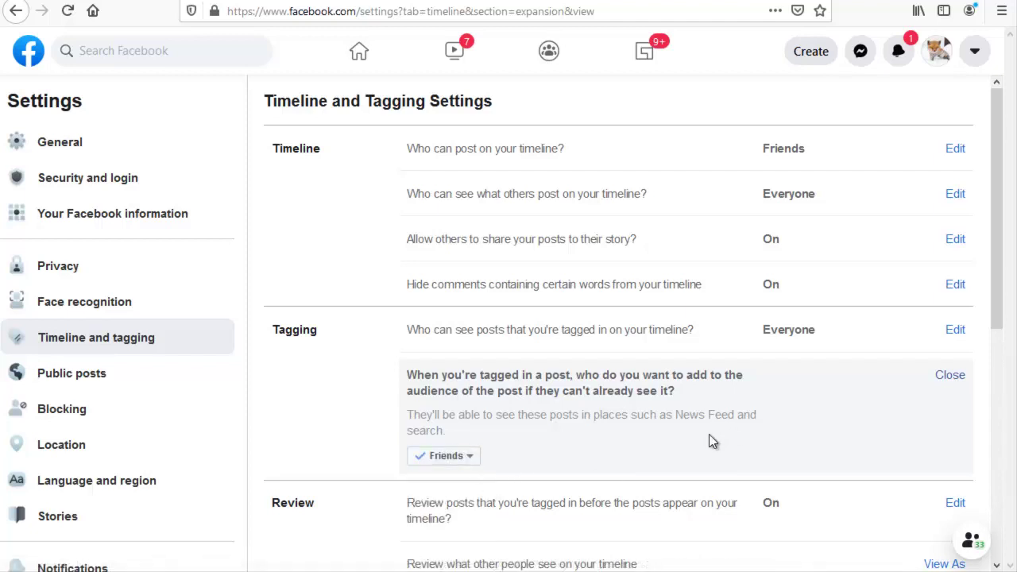
Step: Set "Review posts that you're tagged in before the posts appear on your timeline?" to Disabled
scroll(709, 434, down, 3)
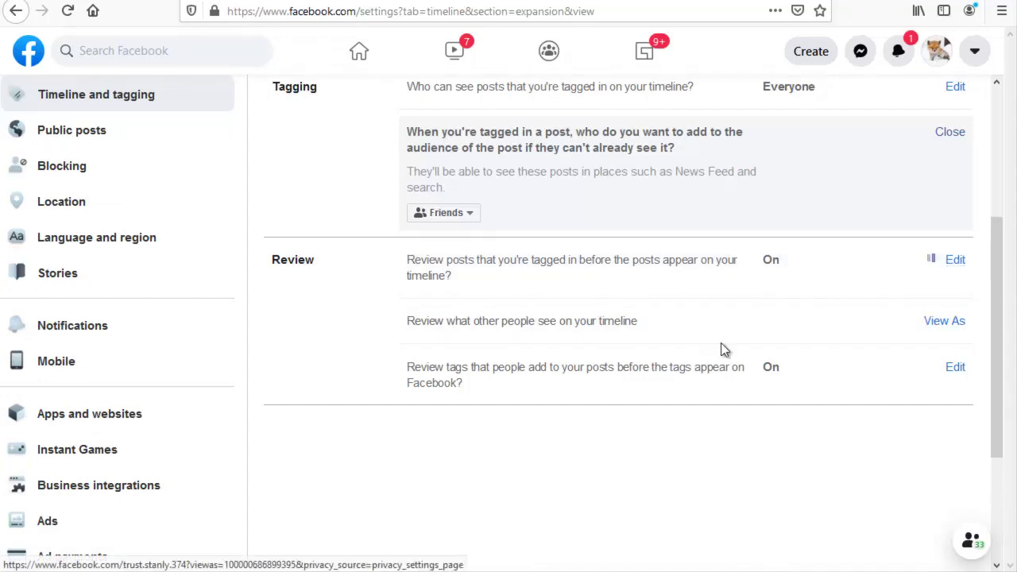
click(726, 284)
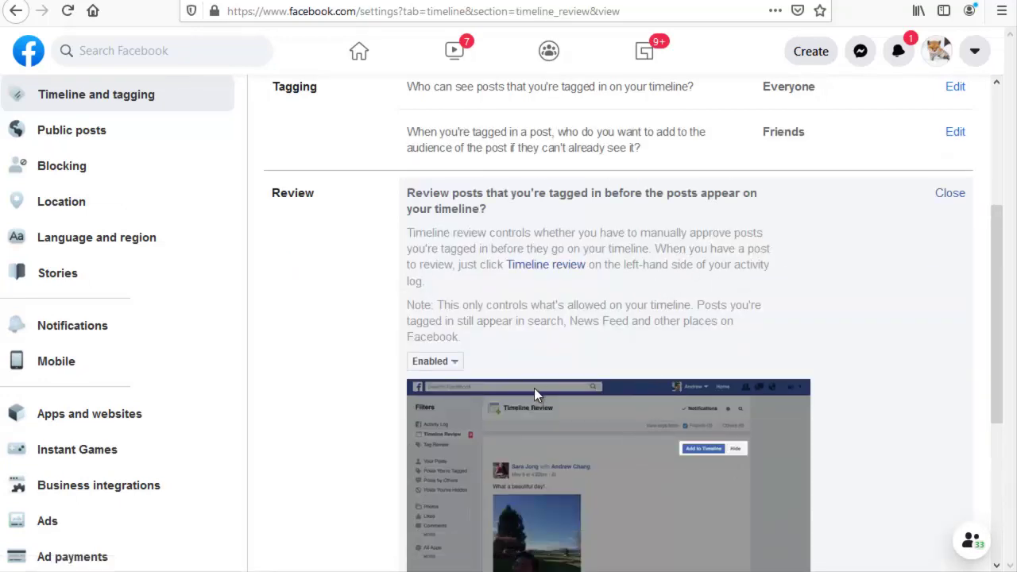
click(430, 362)
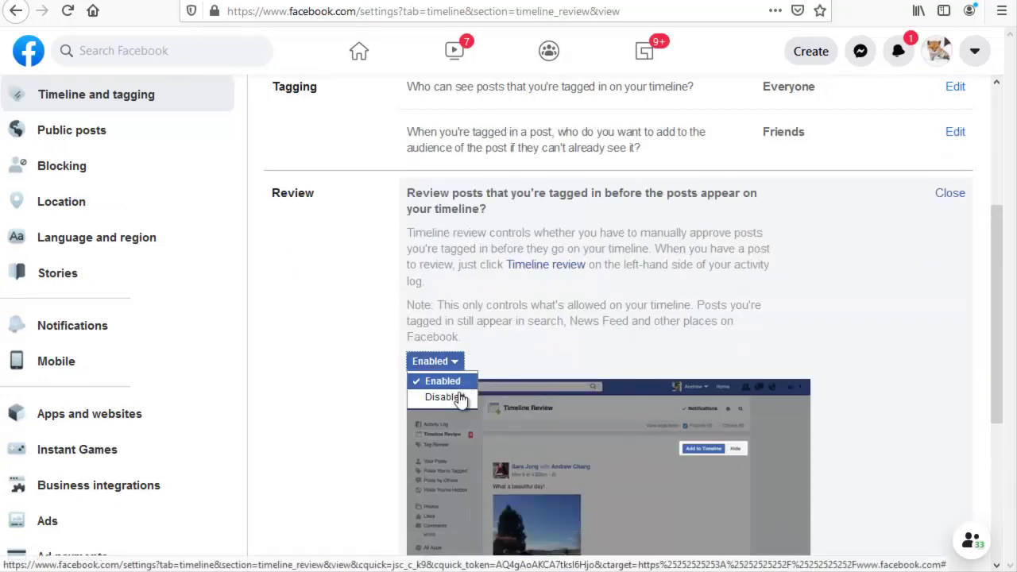
click(453, 398)
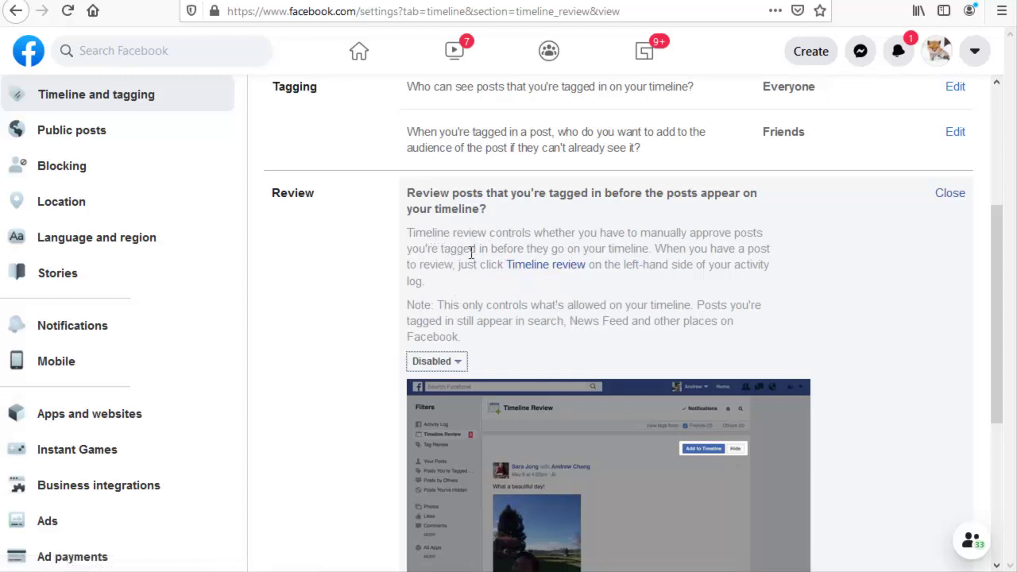
click(458, 366)
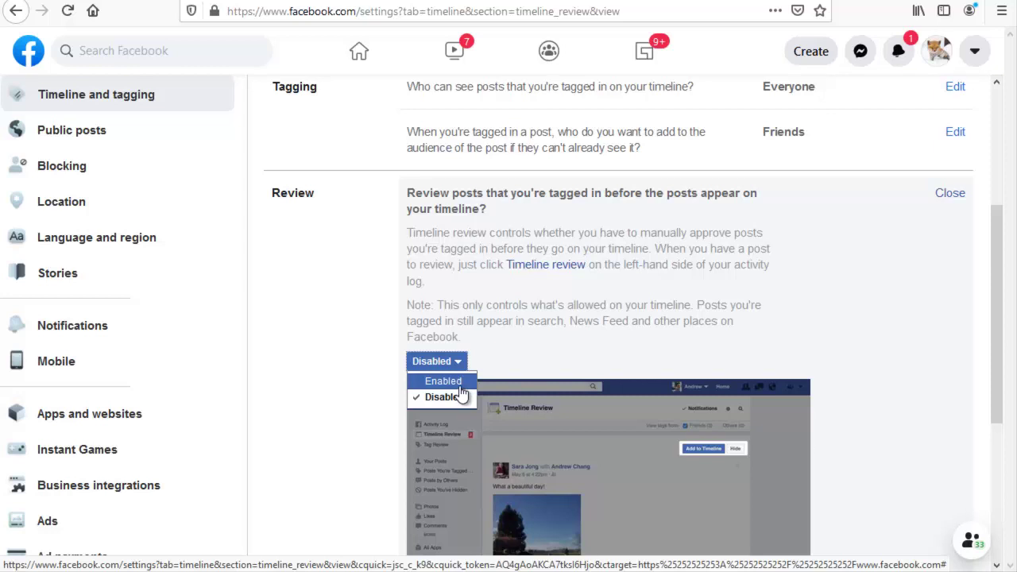
Step: Review what other people see on the timeline in View As mode, and leave that mode to return to the settings
scroll(546, 318, down, 1)
scroll(545, 317, down, 4)
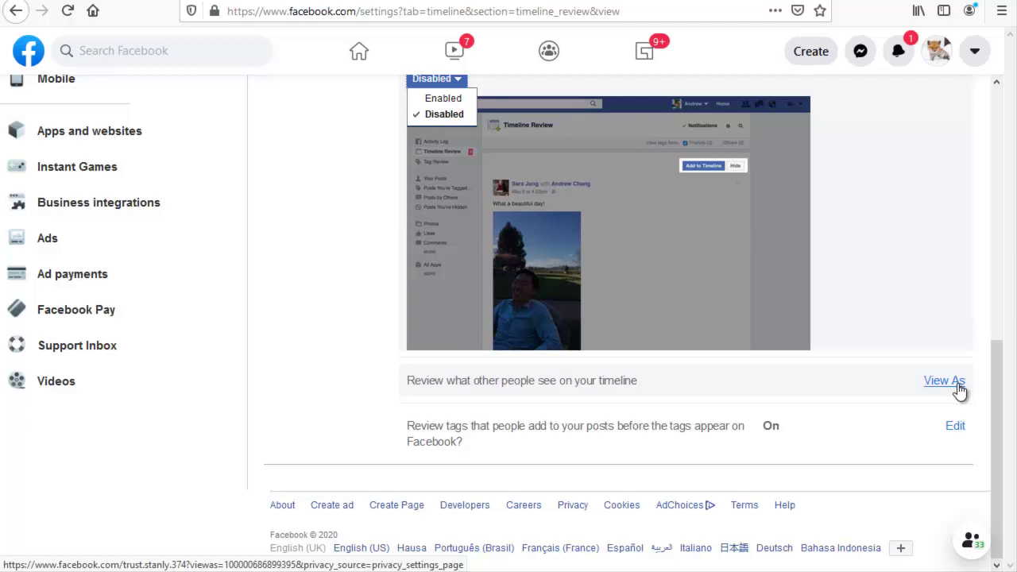
click(935, 382)
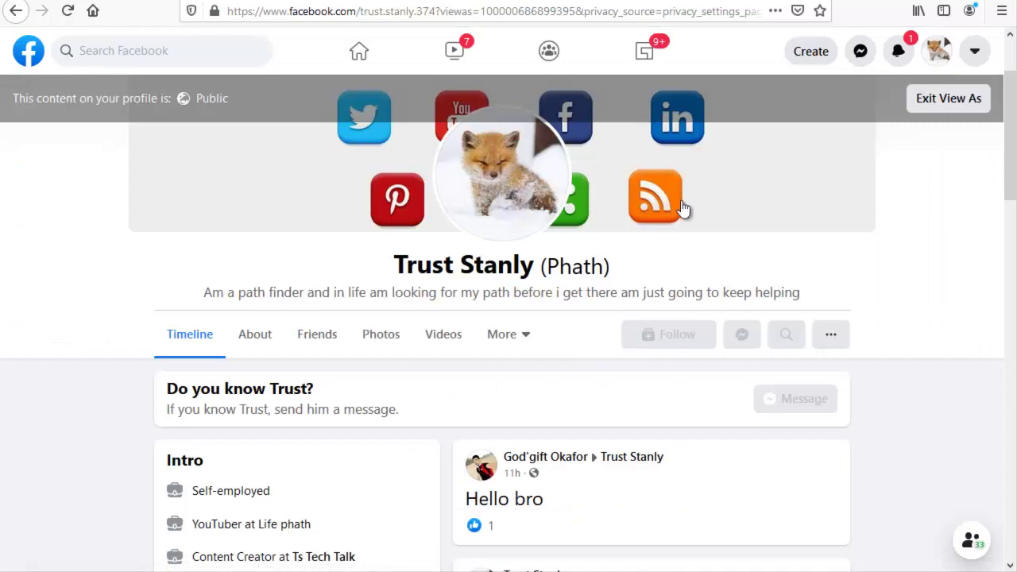
scroll(495, 402, down, 3)
scroll(494, 403, down, 3)
scroll(509, 403, up, 5)
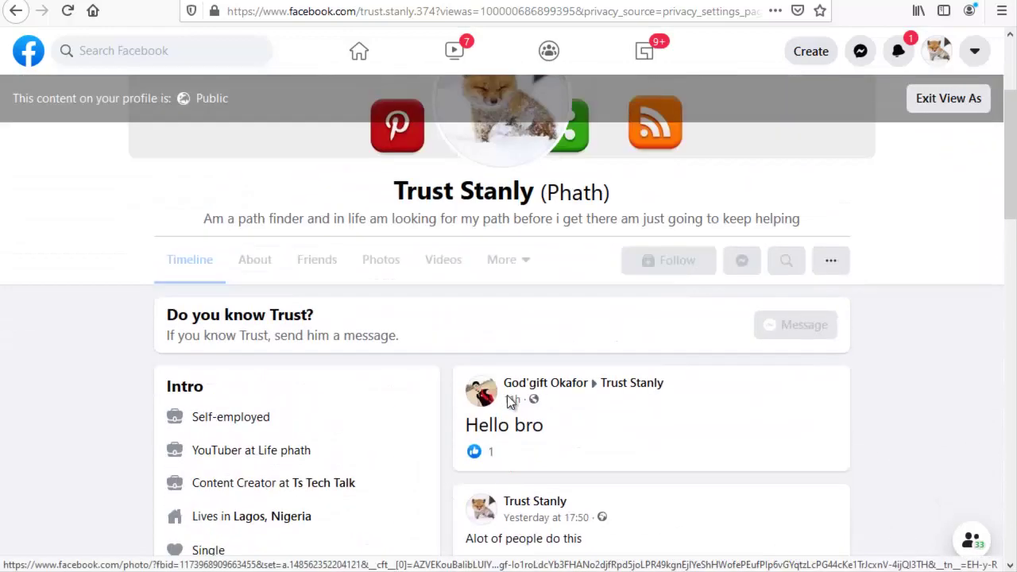
scroll(509, 403, down, 8)
scroll(513, 413, up, 5)
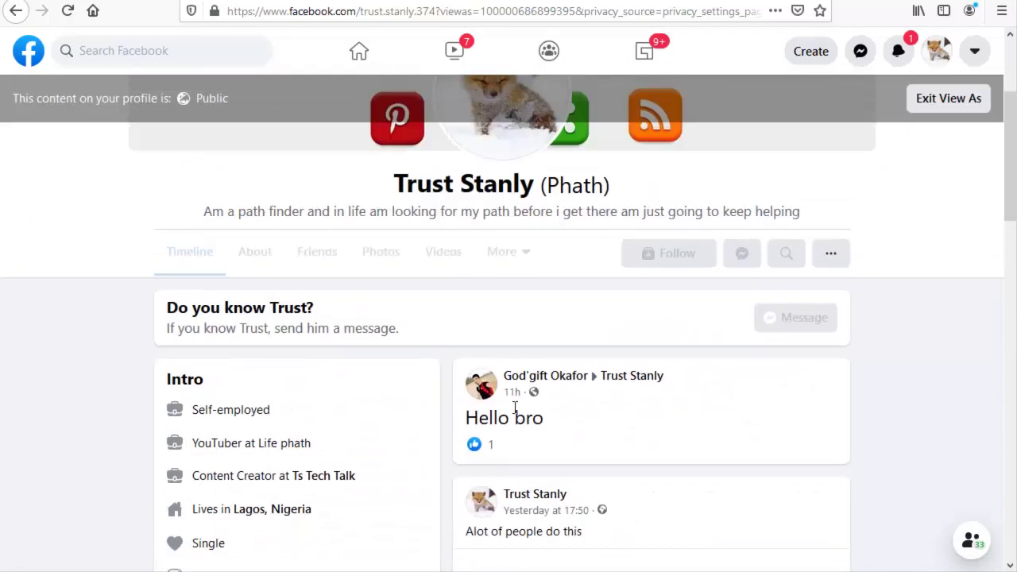
scroll(136, 235, down, 3)
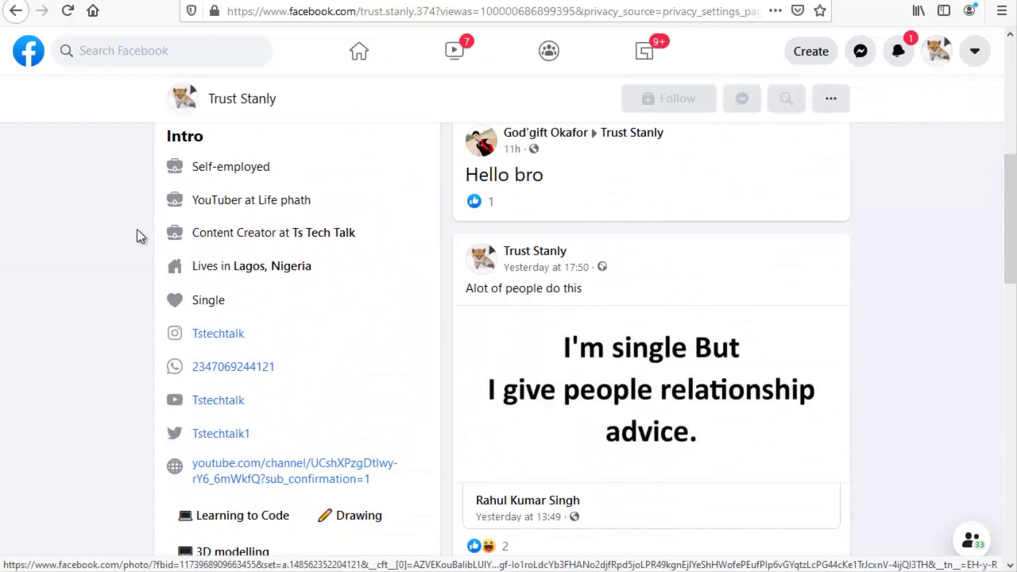
click(15, 10)
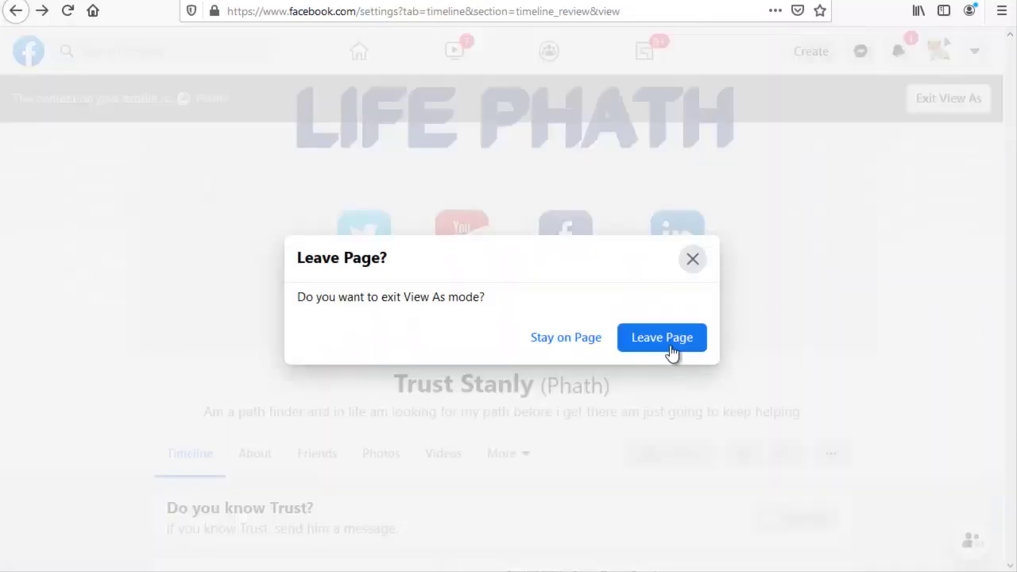
click(670, 348)
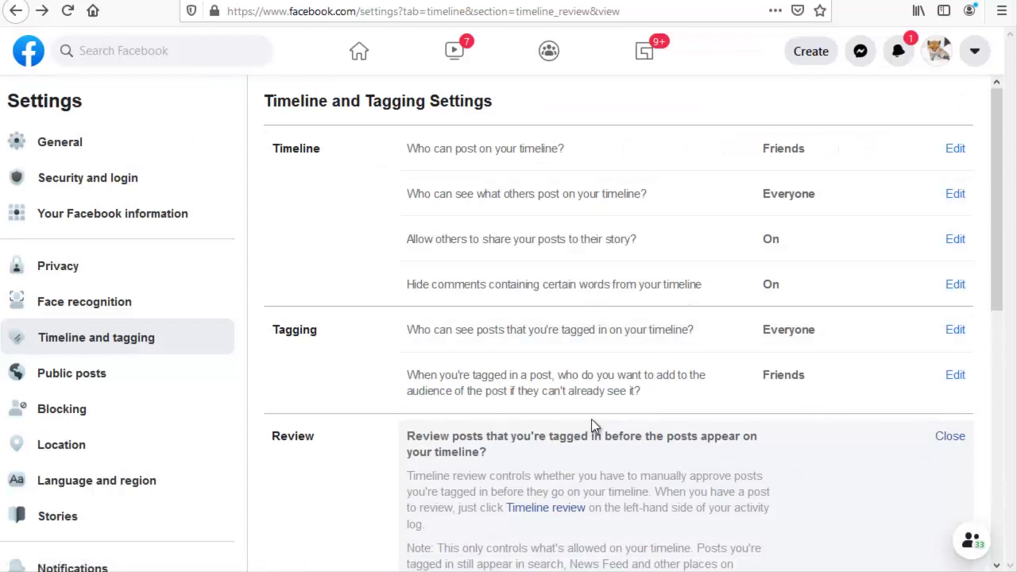
Step: Set "Review posts that you're tagged in before the posts appear on your timeline?" to Enabled
scroll(592, 397, down, 3)
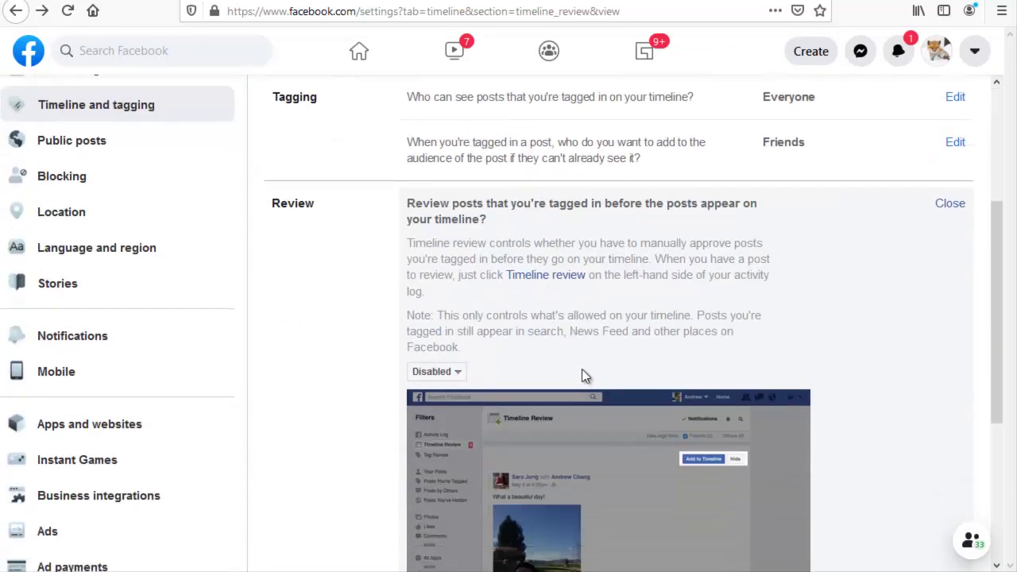
click(433, 361)
click(442, 379)
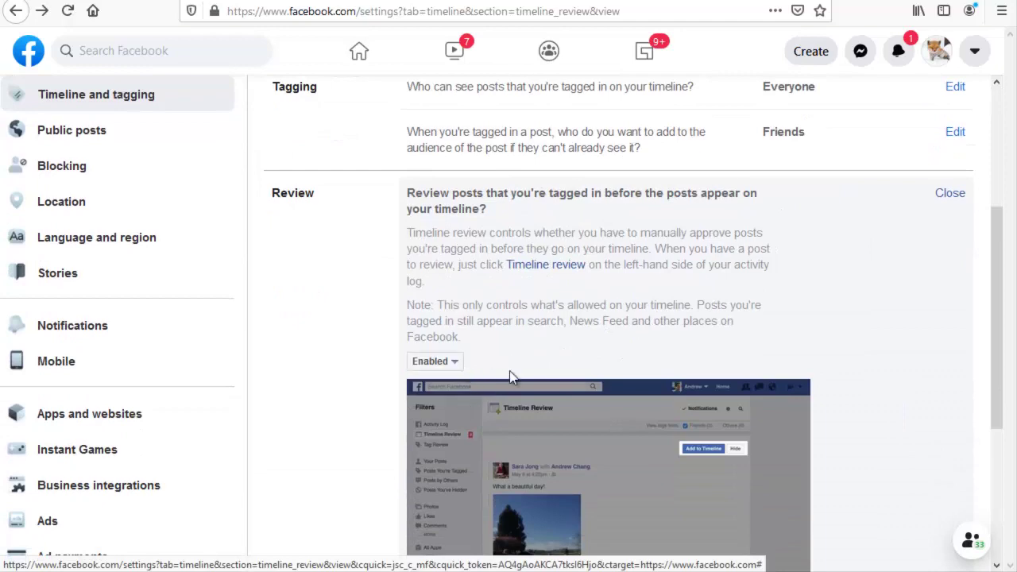
Step: Open the public view of the timeline from the Review settings, exit View As mode, and start it again from the profile
scroll(556, 397, down, 3)
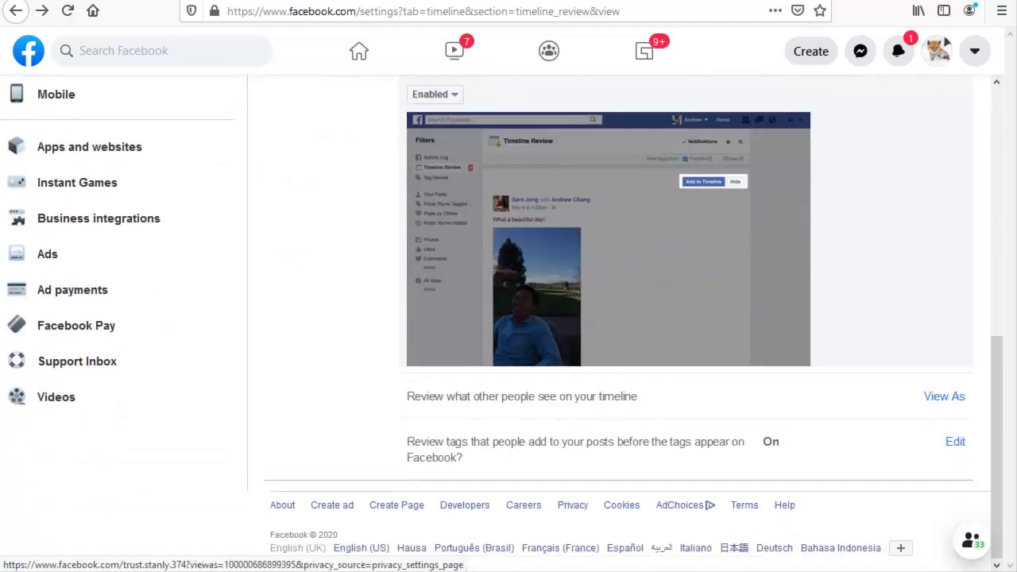
click(944, 396)
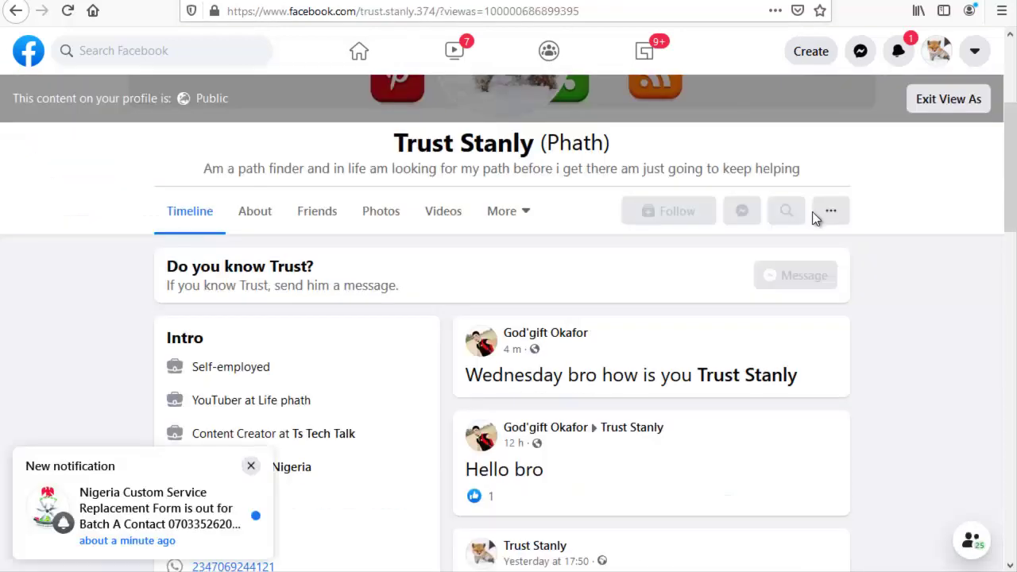
click(952, 103)
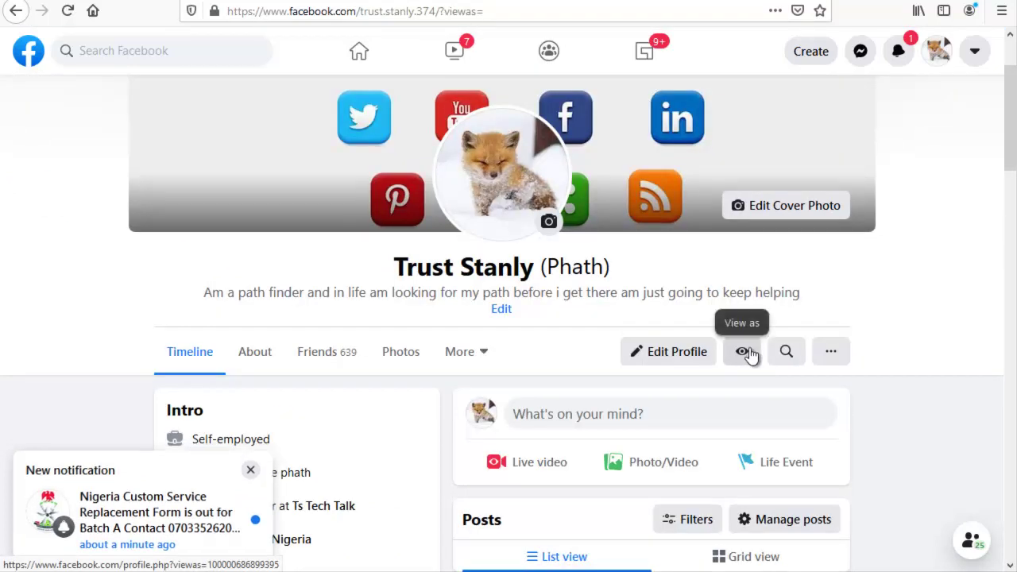
click(746, 352)
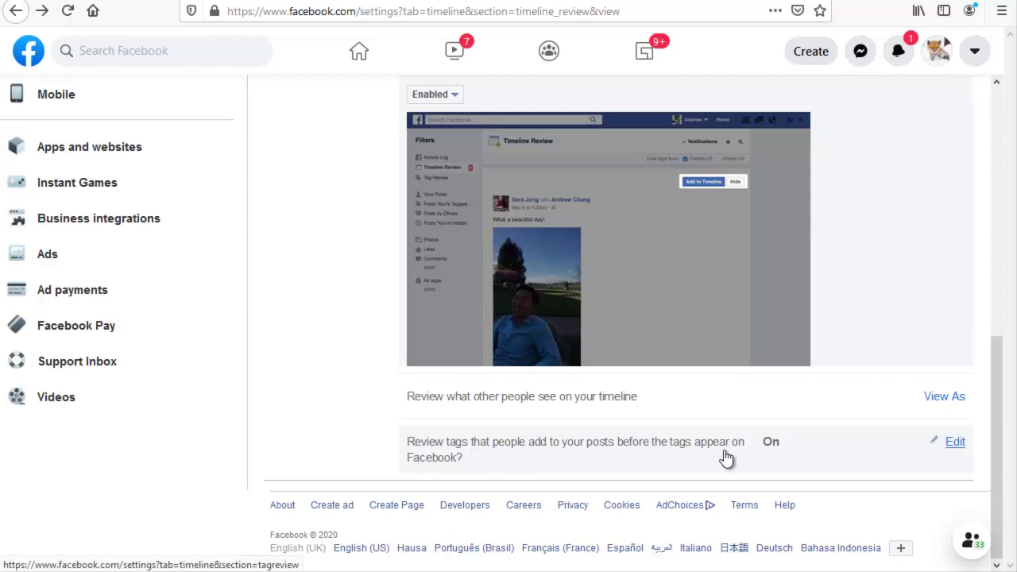
Step: Set "Review tags that people add to your posts before the tags appear on Facebook?" to Disabled
scroll(559, 381, up, 2)
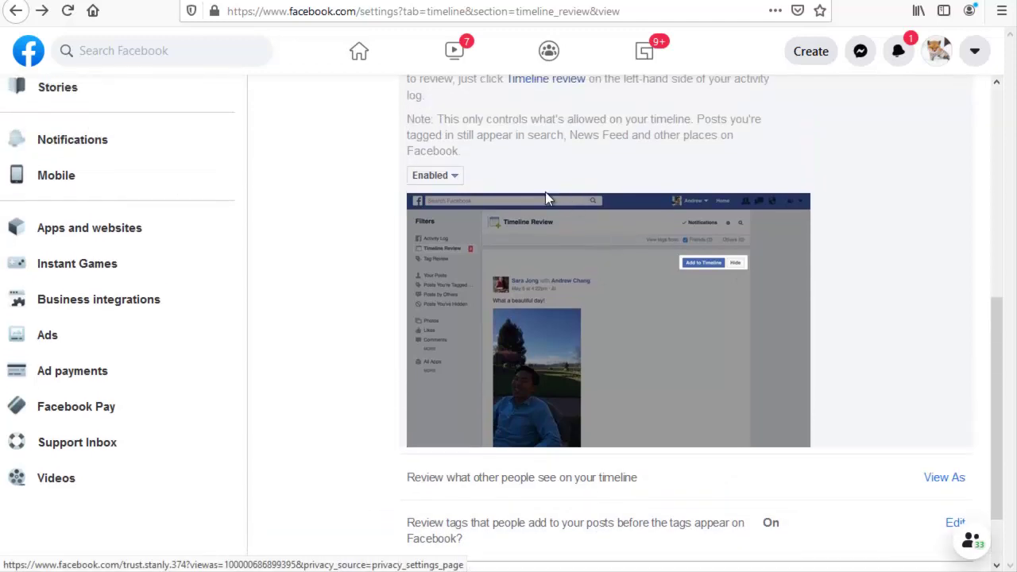
scroll(593, 384, down, 2)
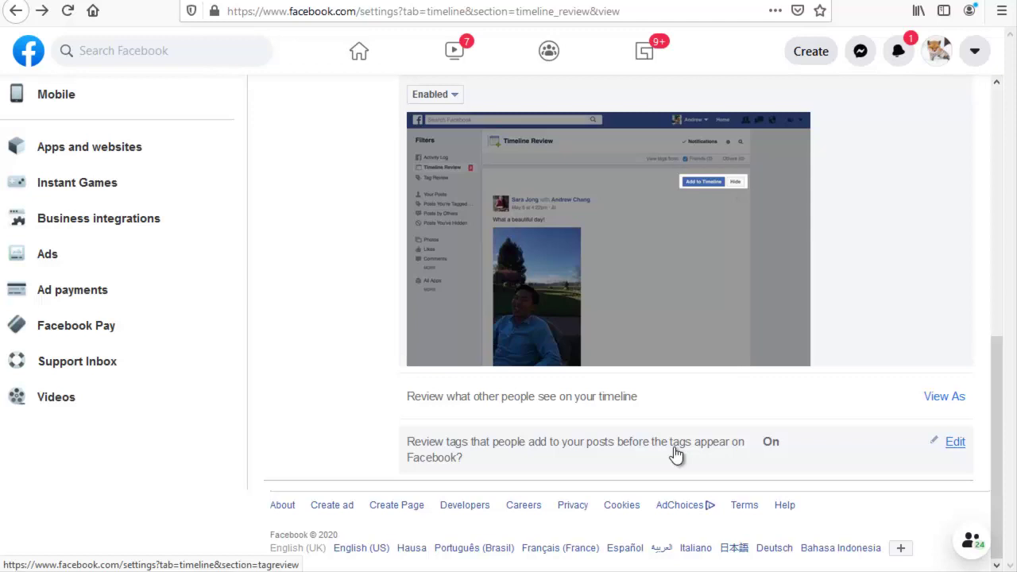
click(953, 445)
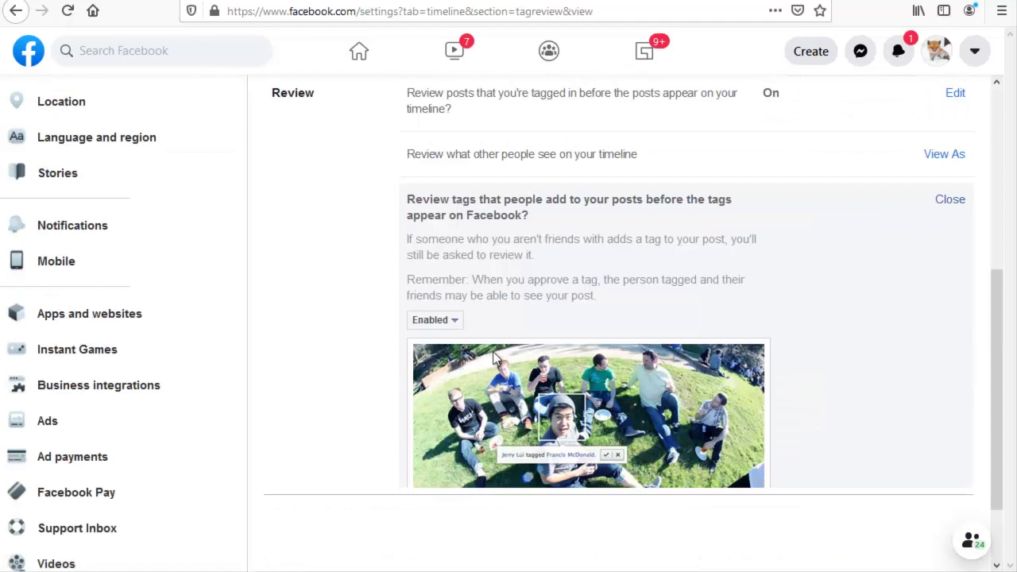
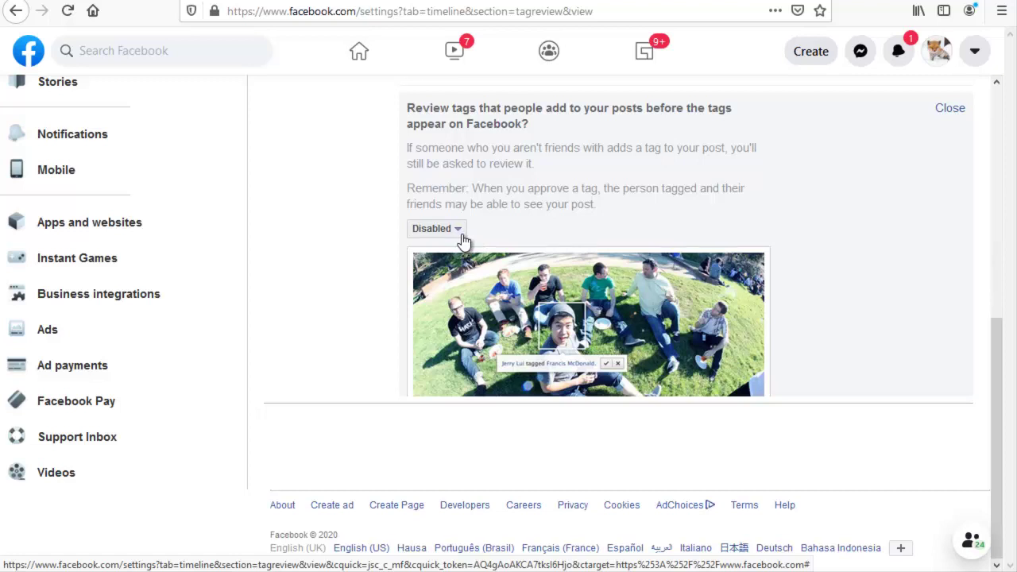
scroll(545, 221, up, 2)
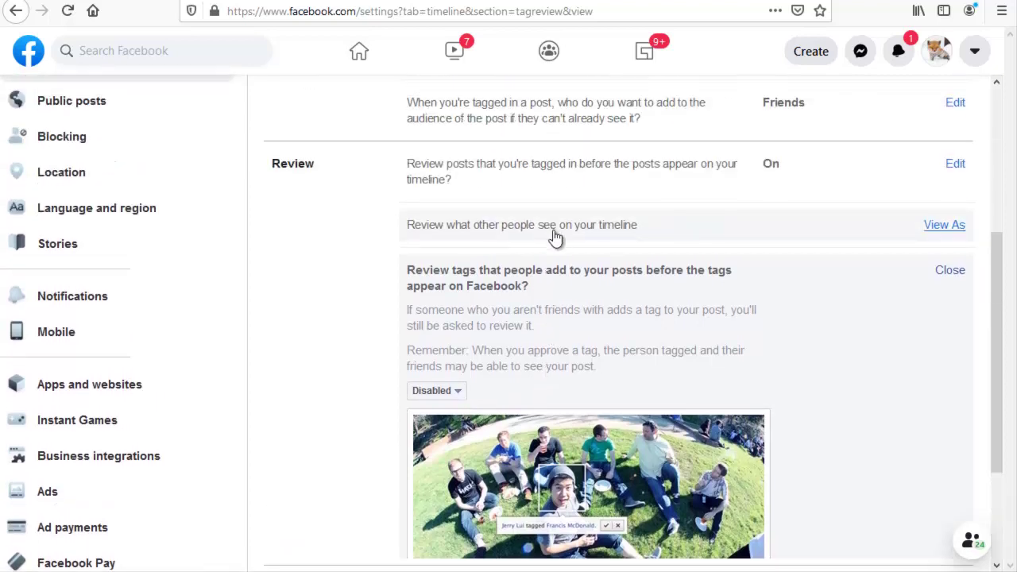
Step: Set "Who can see posts that you're tagged in on your timeline?" to Friends
scroll(604, 354, down, 2)
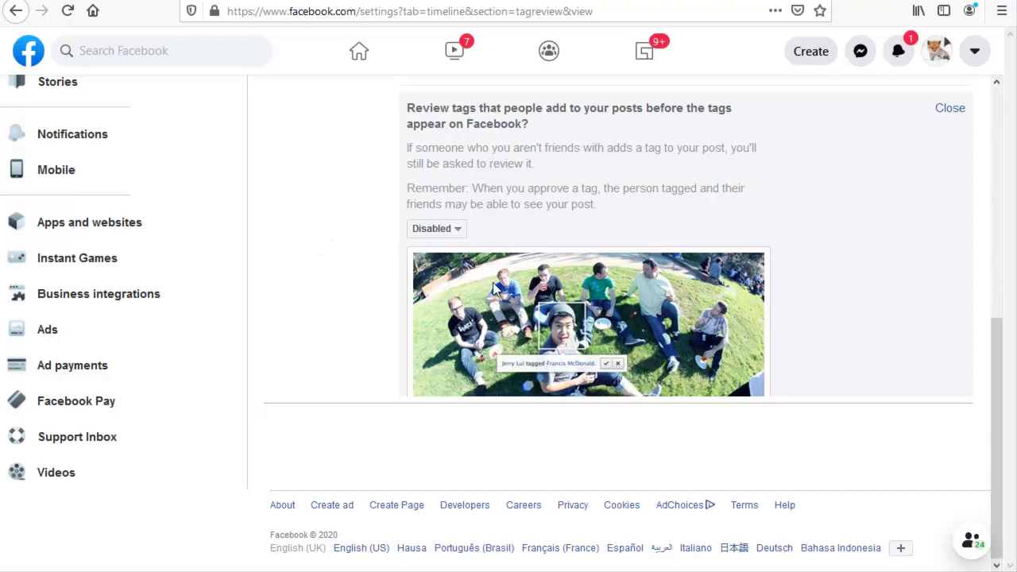
scroll(493, 289, up, 5)
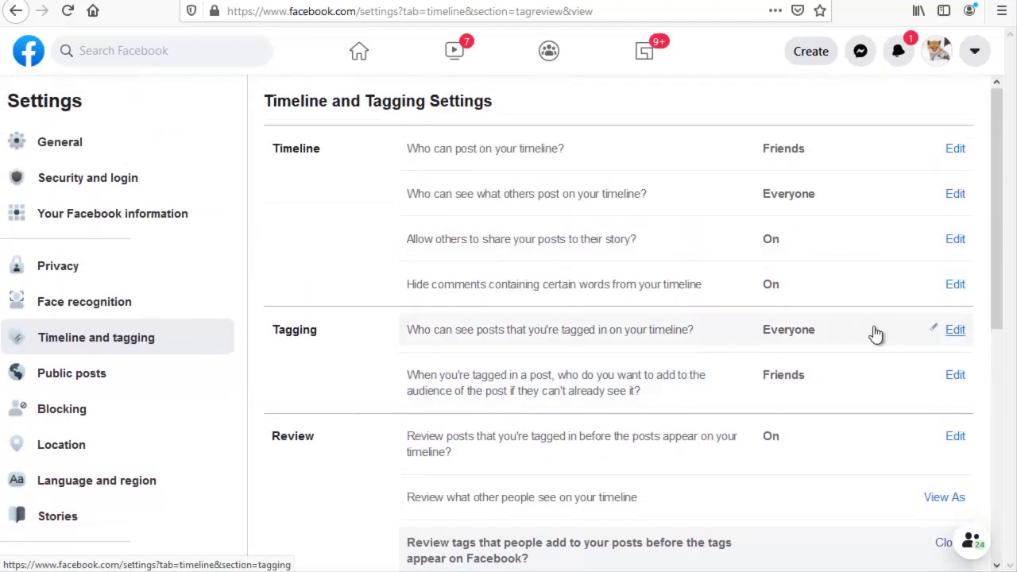
click(911, 335)
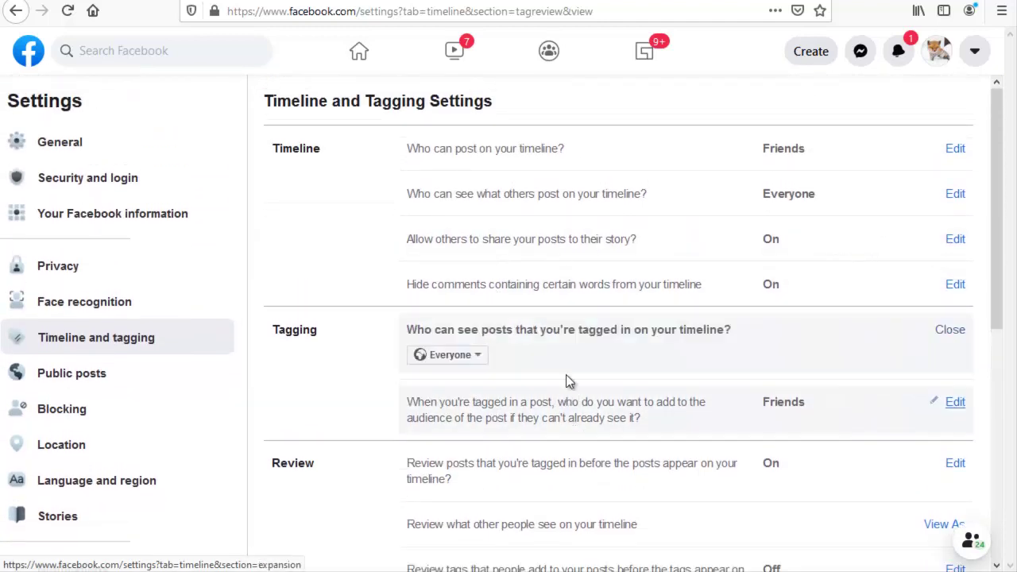
click(475, 357)
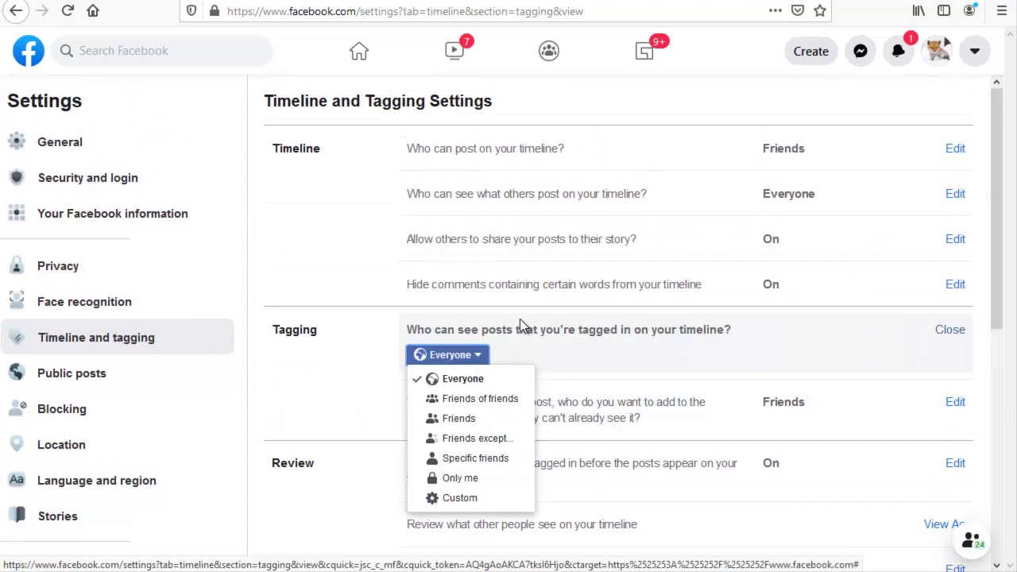
click(477, 419)
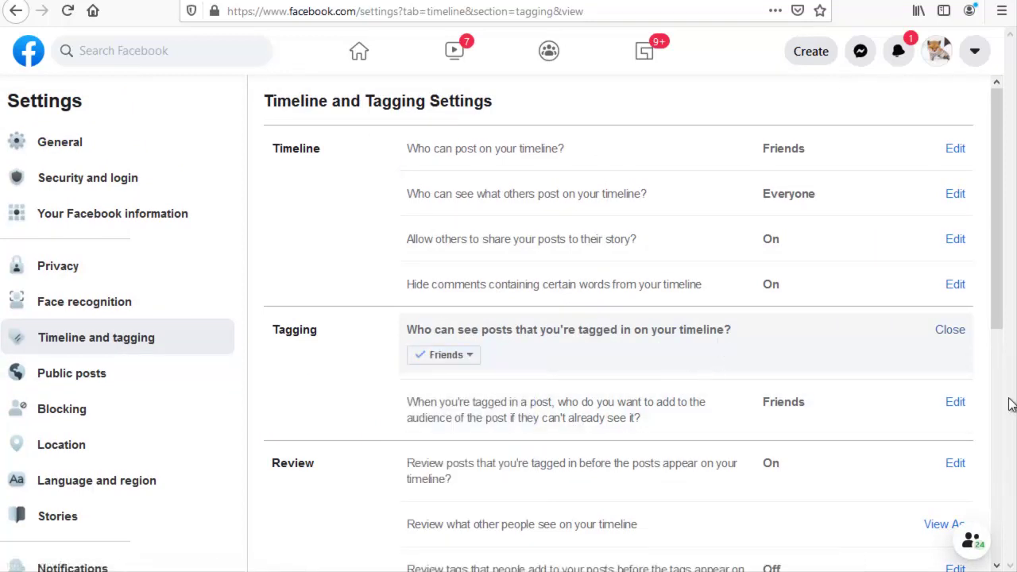
Step: Check the added-audience setting for tagged posts, and set the review of tags that people add to your posts to Enabled
click(903, 415)
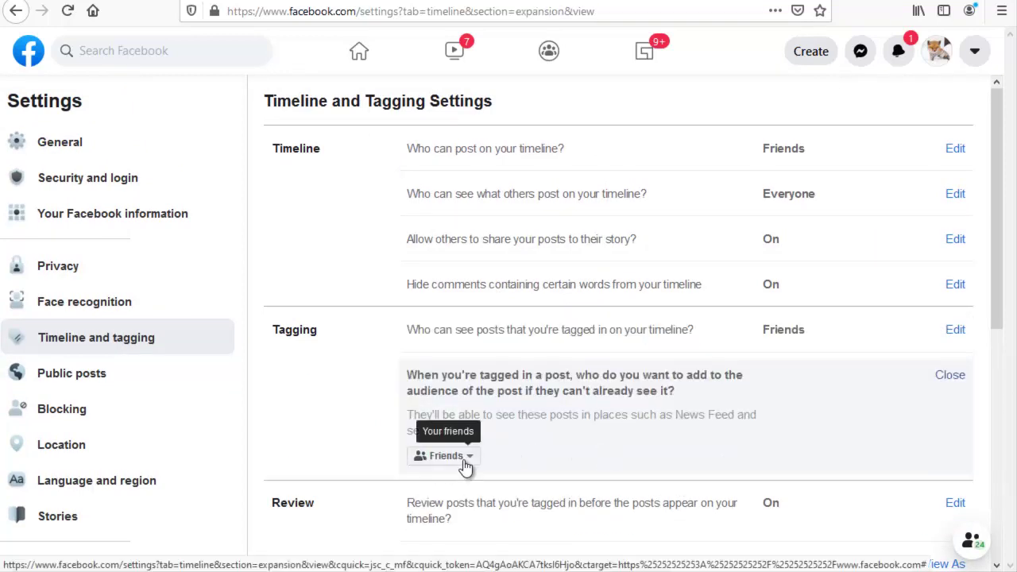
scroll(676, 373, down, 3)
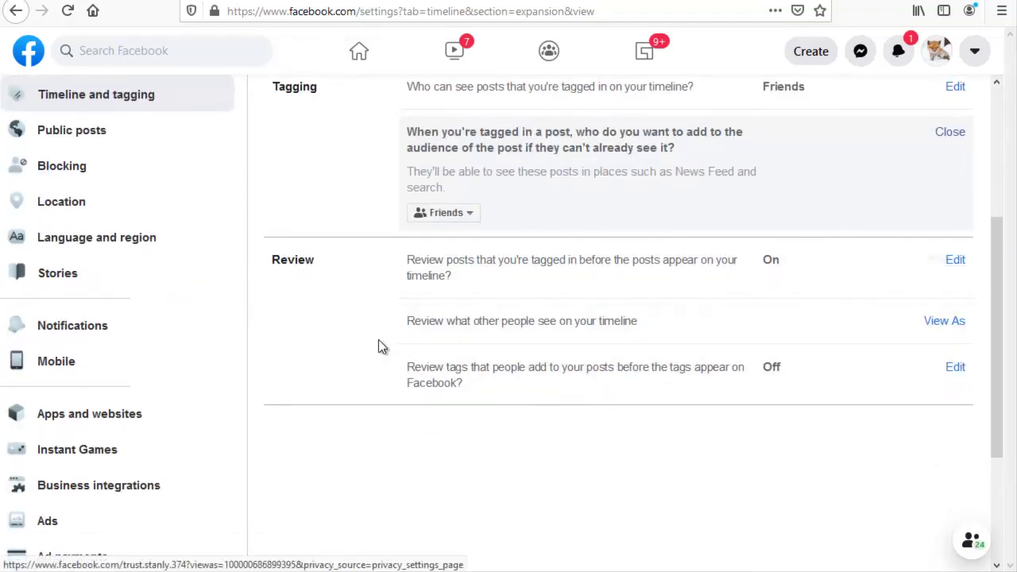
scroll(475, 343, down, 4)
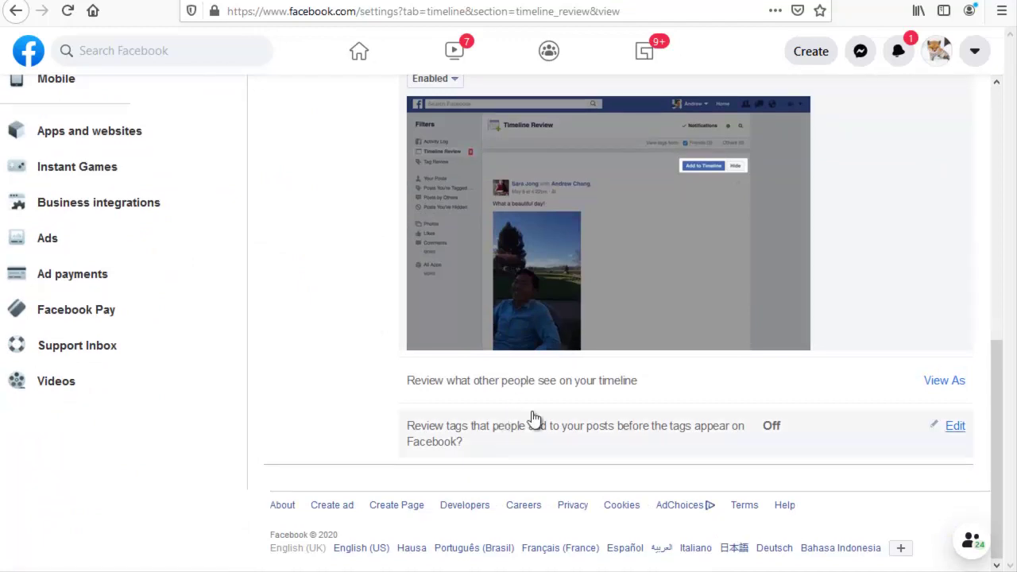
click(946, 426)
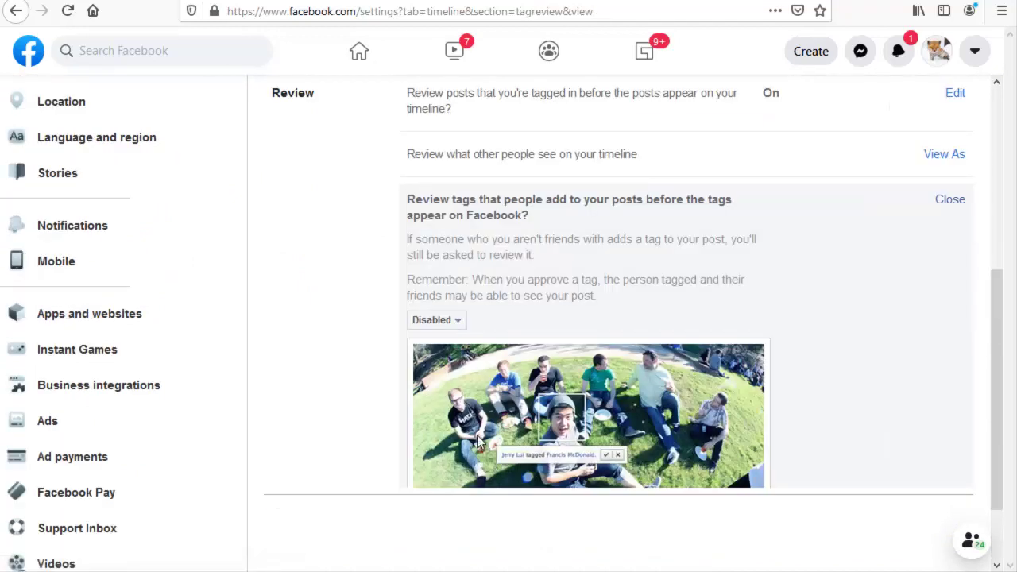
click(456, 323)
click(441, 340)
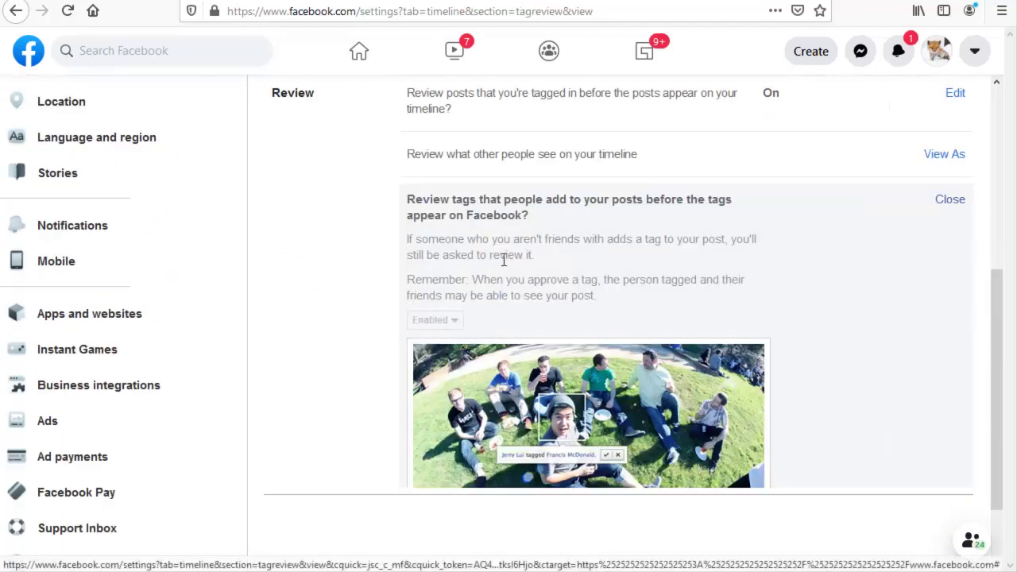
Step: Set "Who can post on your timeline?" to Only me and look over the remaining tagging and review settings
scroll(517, 307, up, 2)
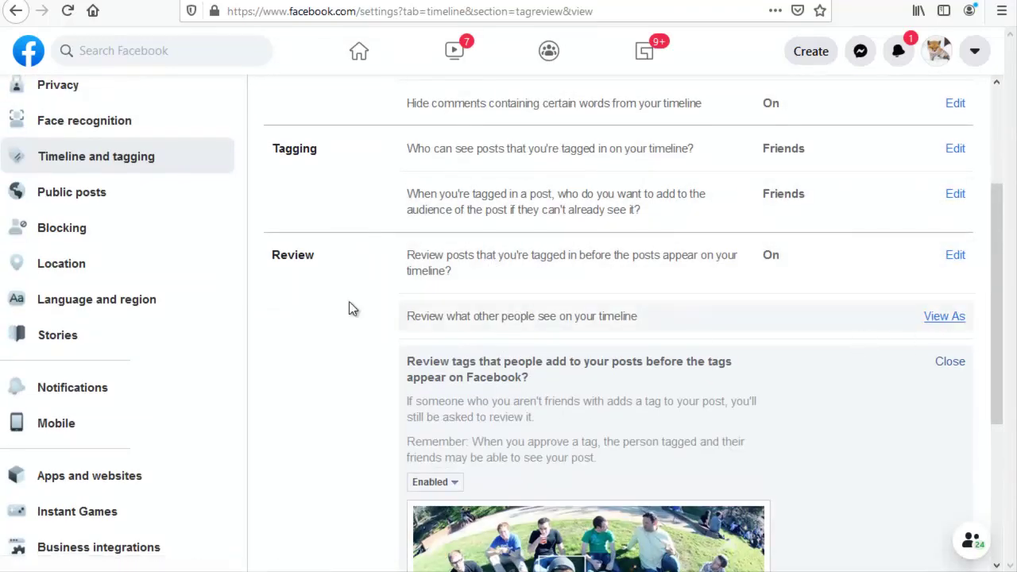
scroll(646, 183, up, 3)
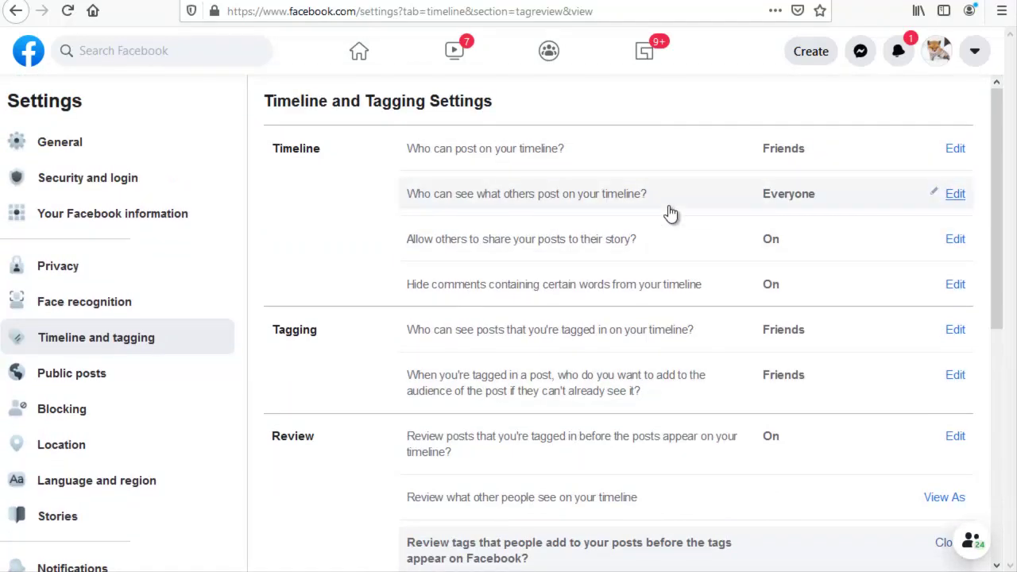
click(960, 158)
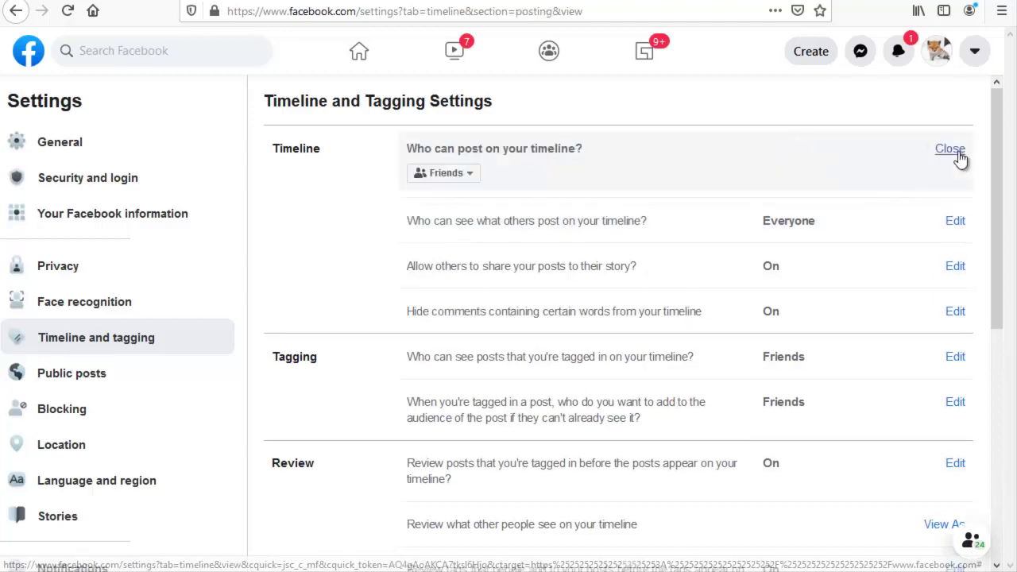
click(469, 174)
click(462, 216)
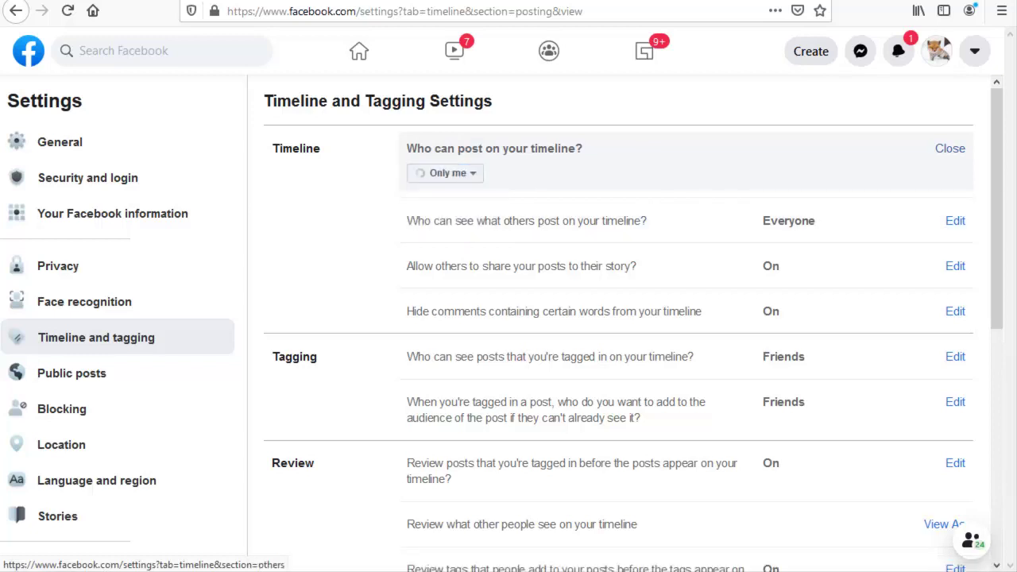
scroll(996, 262, down, 1)
scroll(996, 262, down, 5)
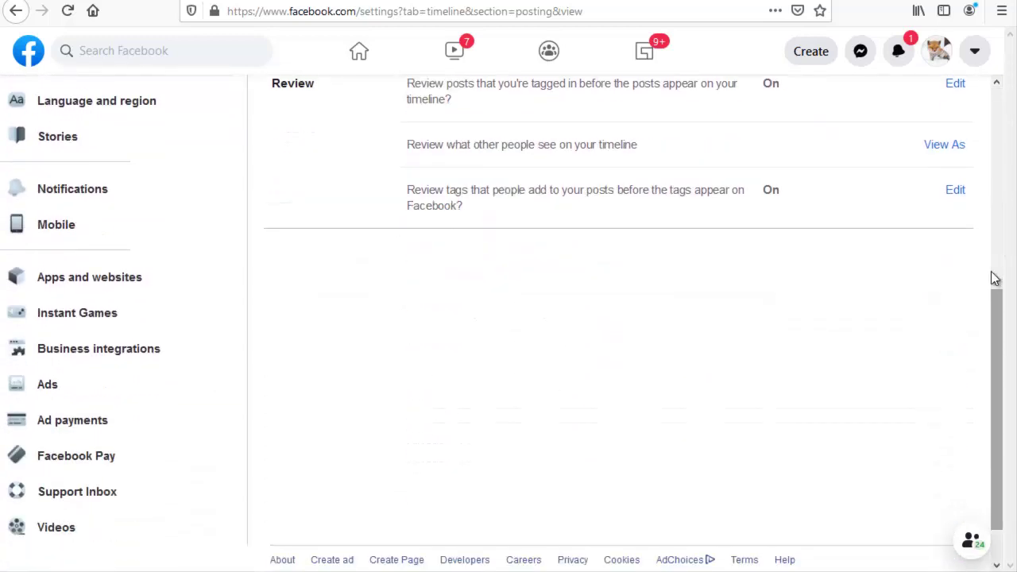